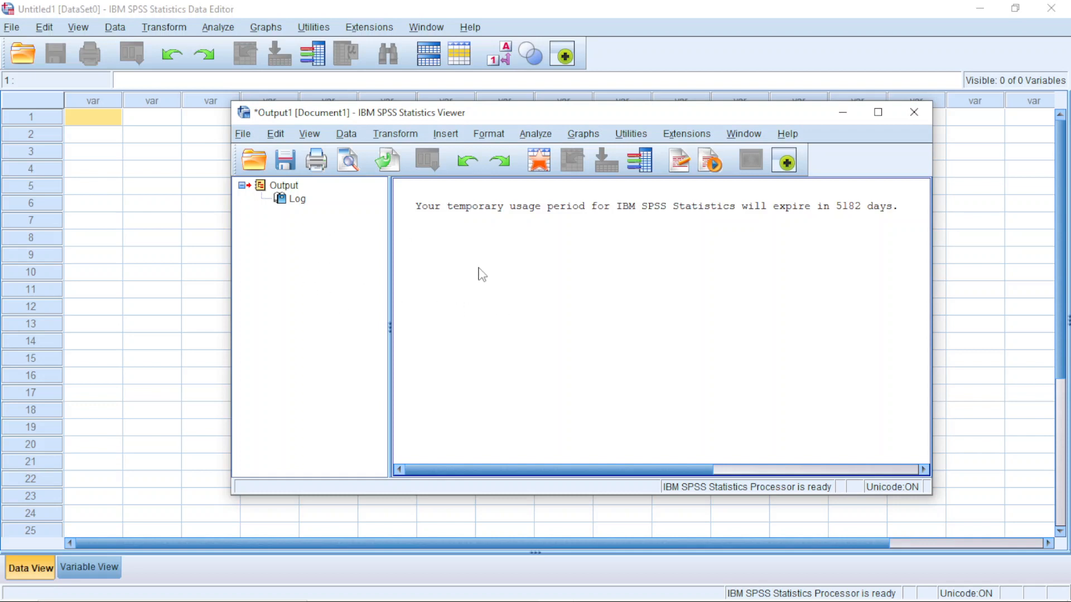
Step: Bring the output viewer window up over the data editor and minimize it to return to the empty dataset
click(154, 255)
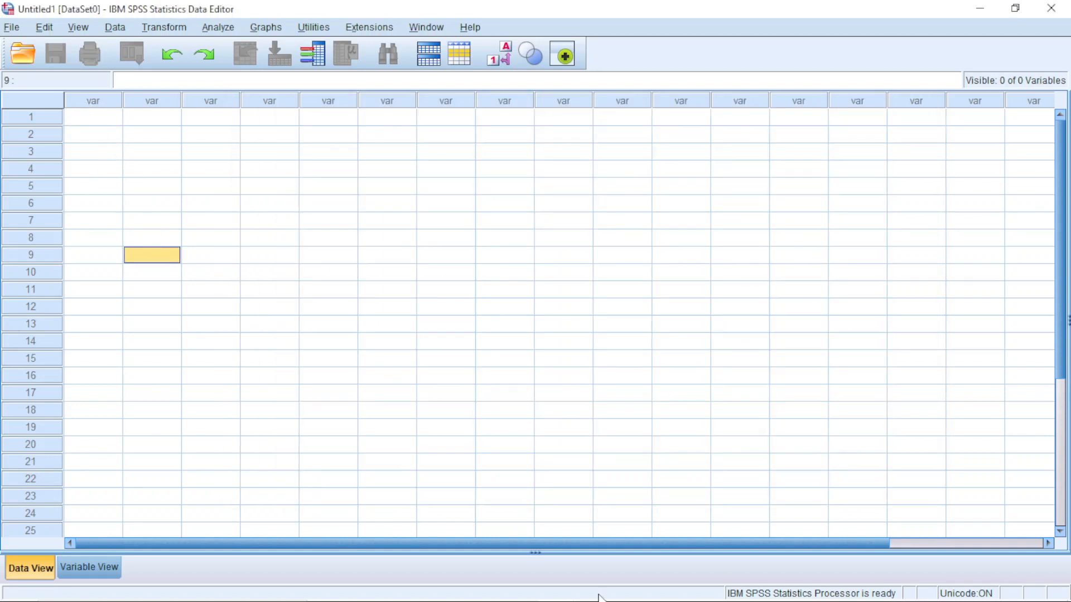
mouse_move(599, 584)
mouse_move(557, 586)
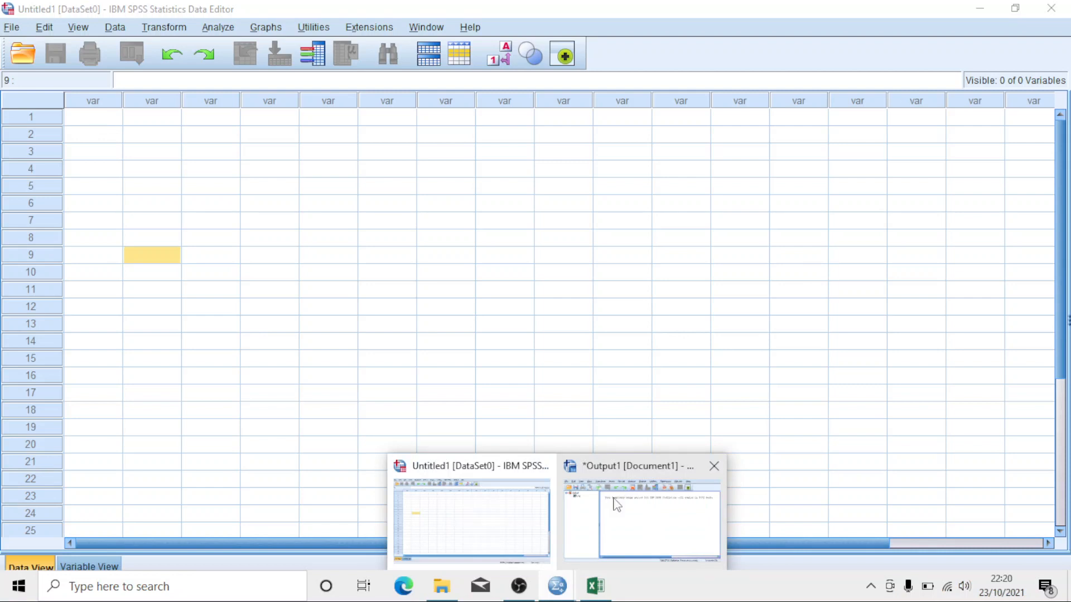
click(608, 499)
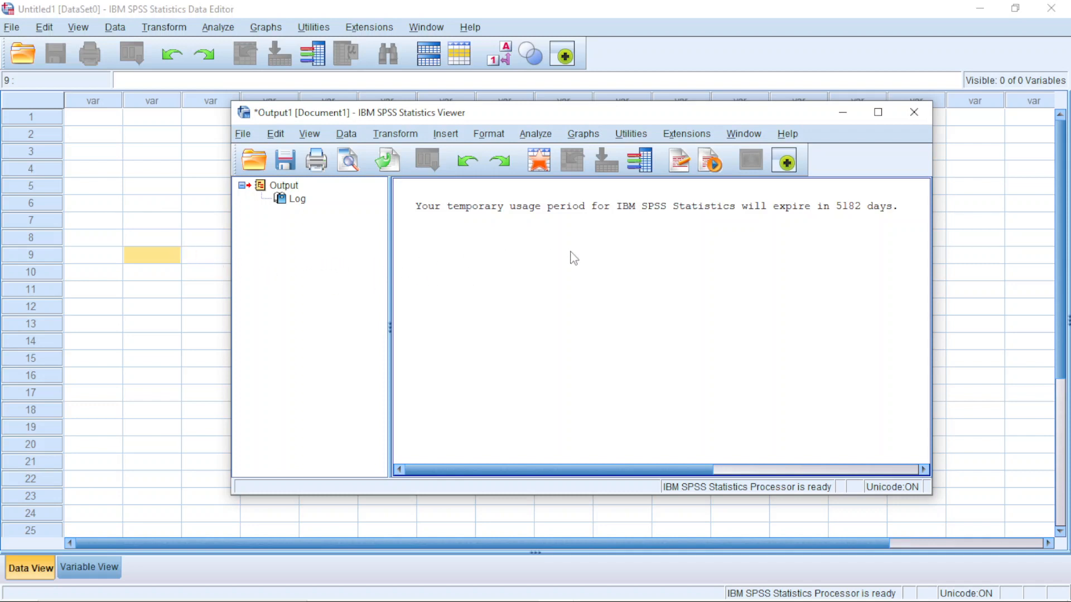
click(844, 117)
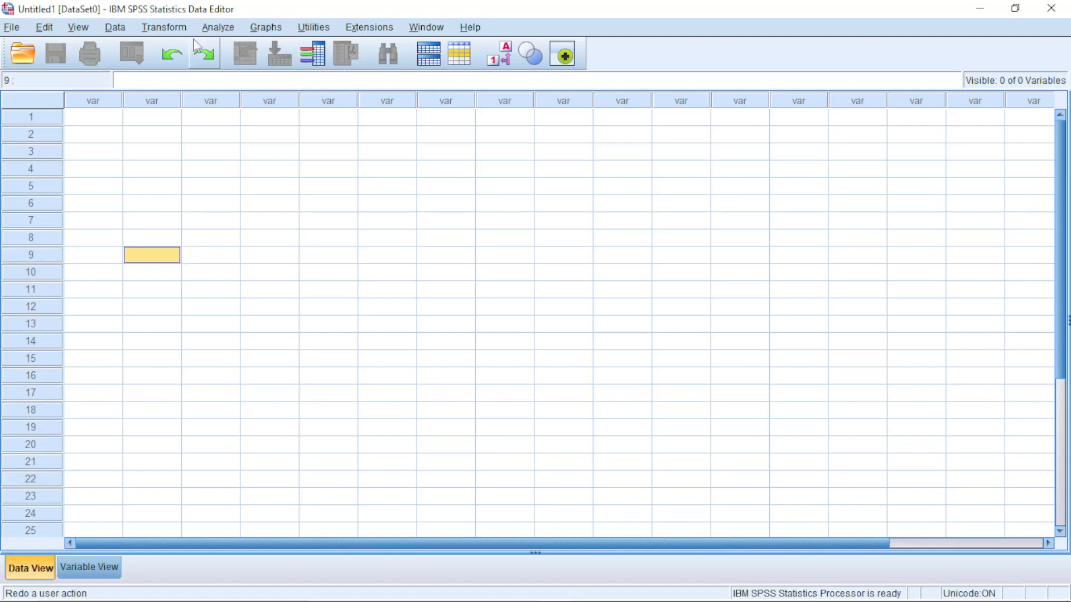
click(11, 27)
mouse_move(44, 27)
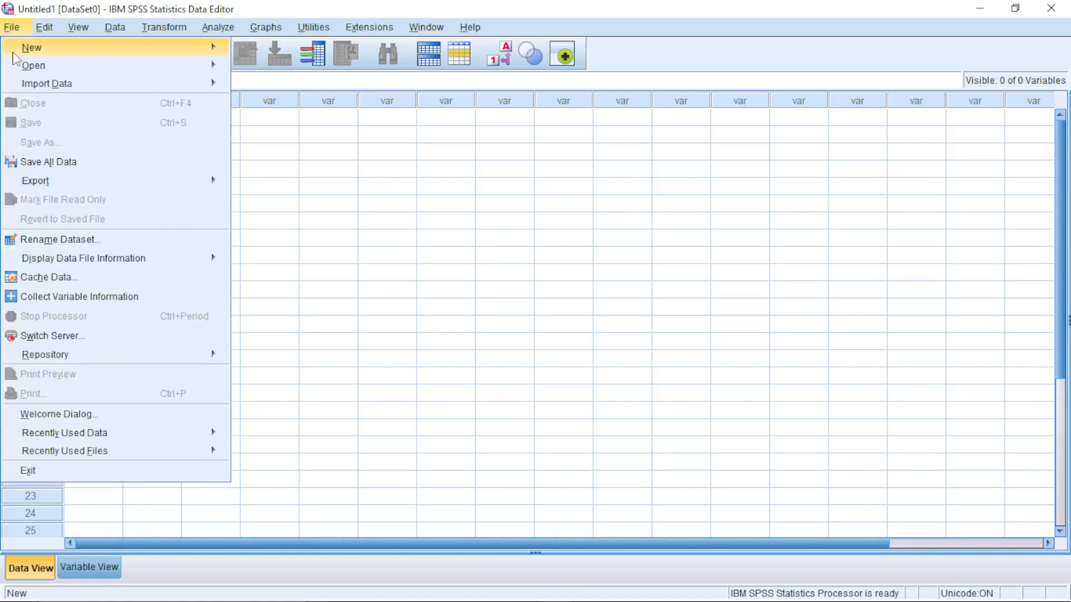
mouse_move(15, 63)
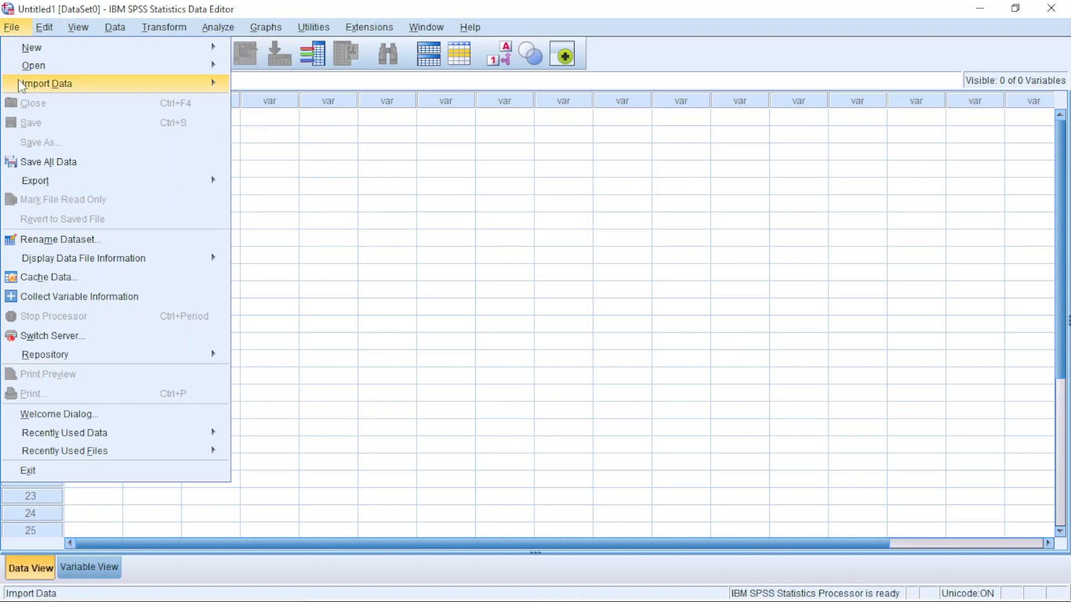
mouse_move(20, 85)
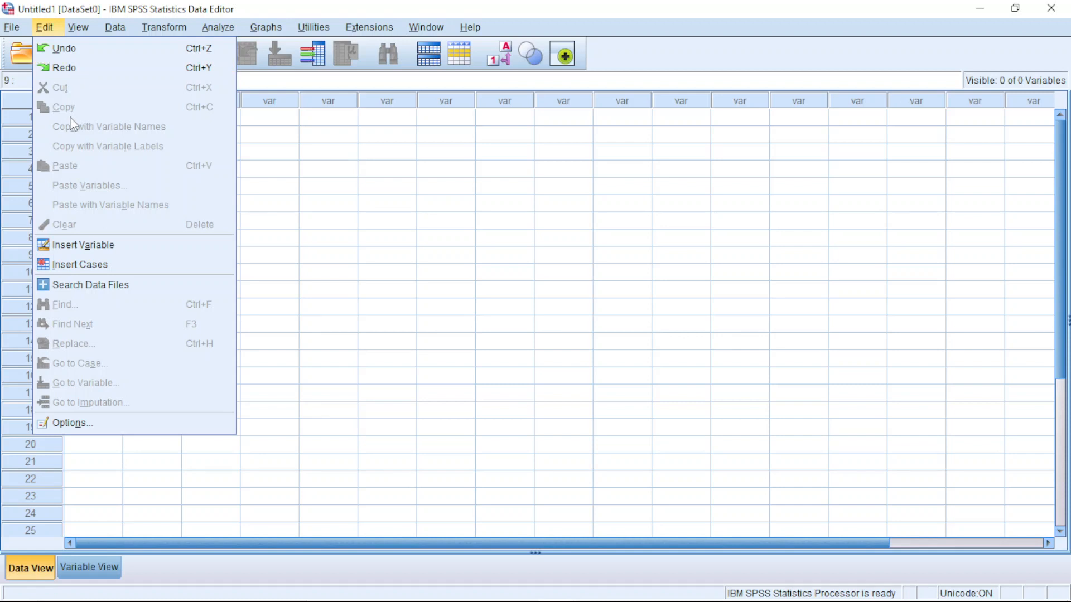
mouse_move(89, 32)
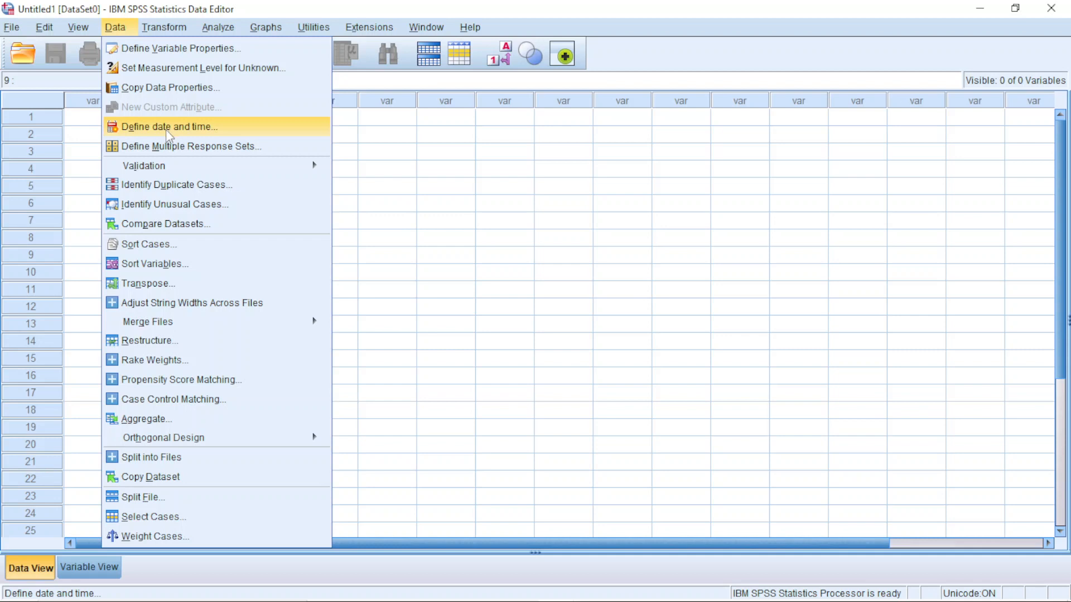
mouse_move(171, 172)
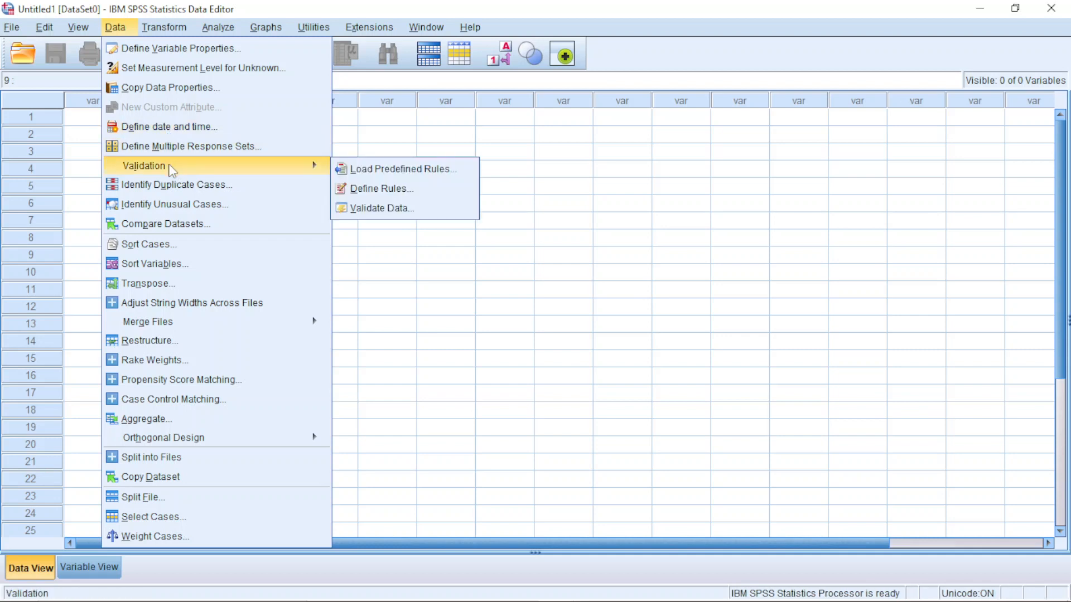
mouse_move(173, 35)
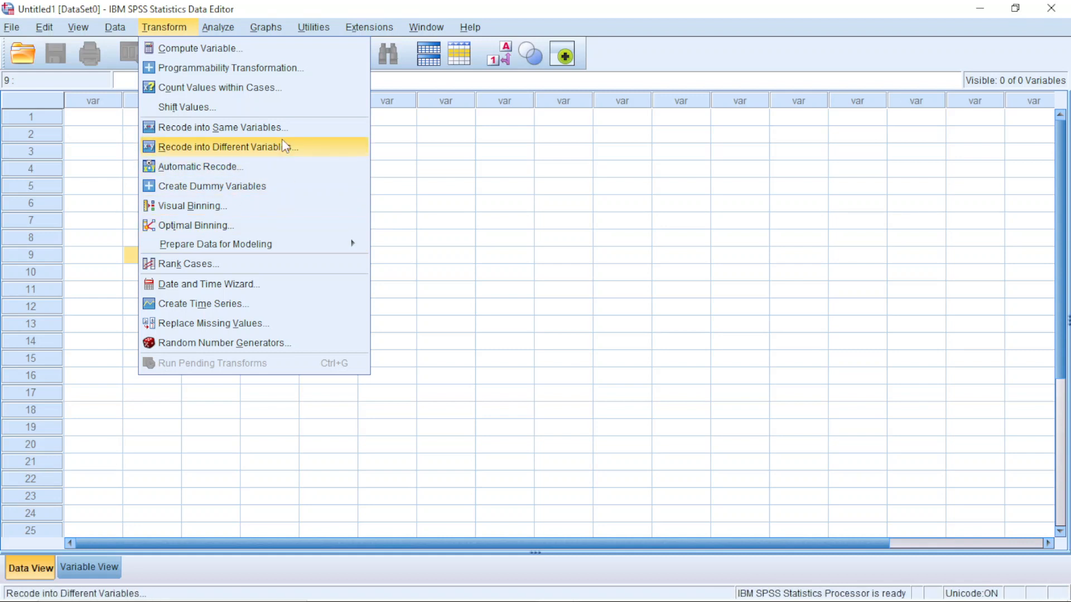
mouse_move(228, 28)
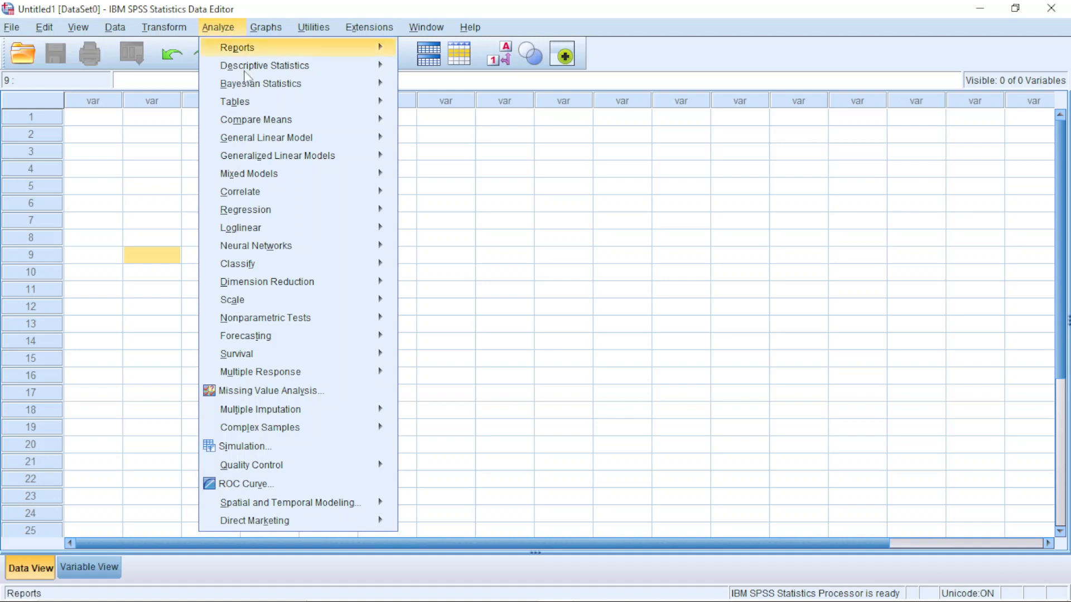
mouse_move(263, 65)
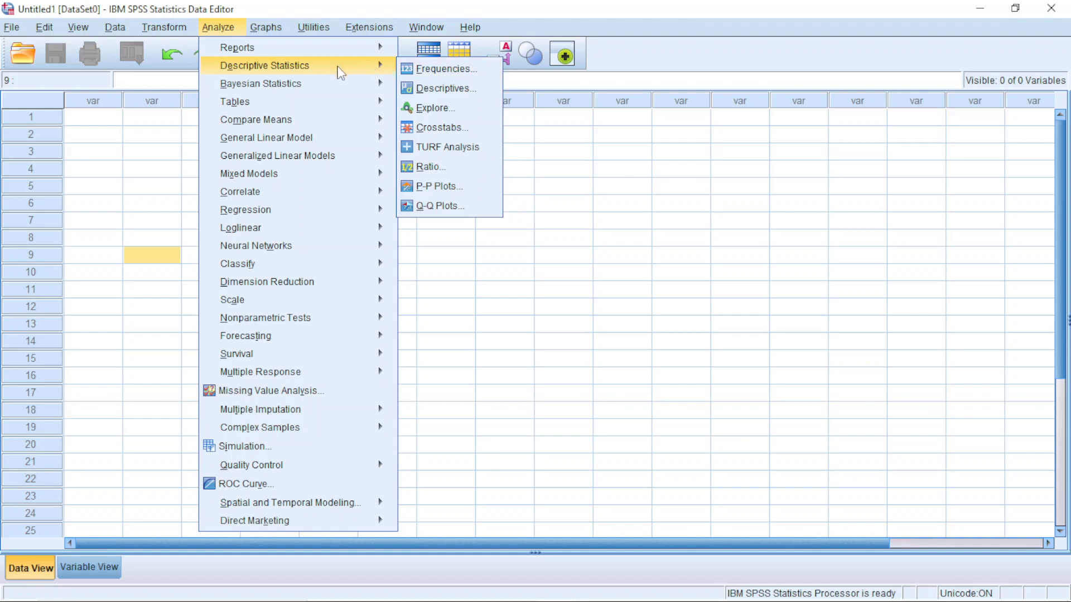
mouse_move(270, 199)
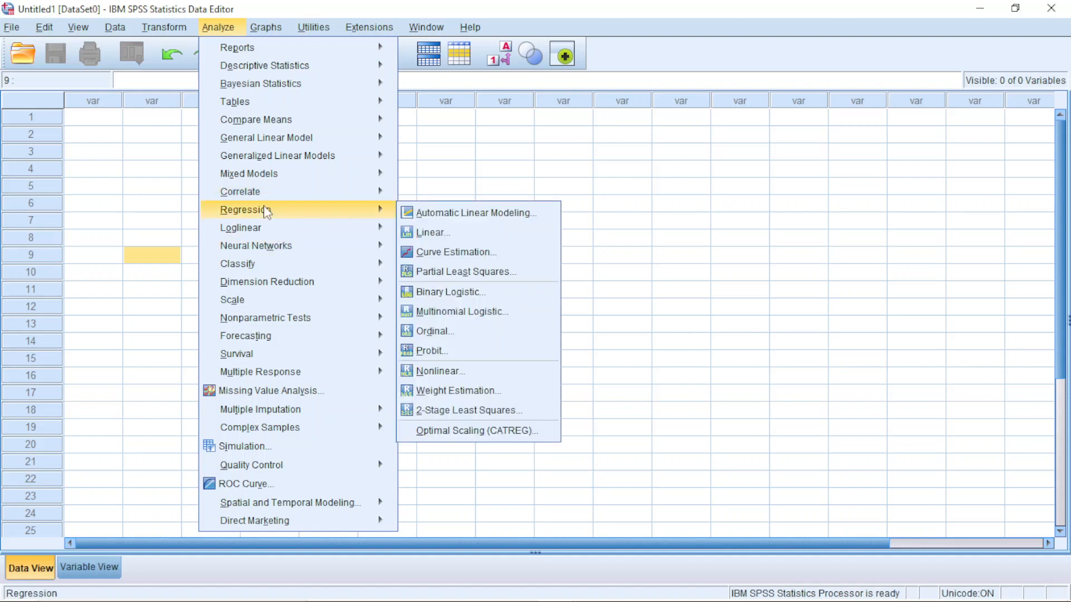
mouse_move(266, 234)
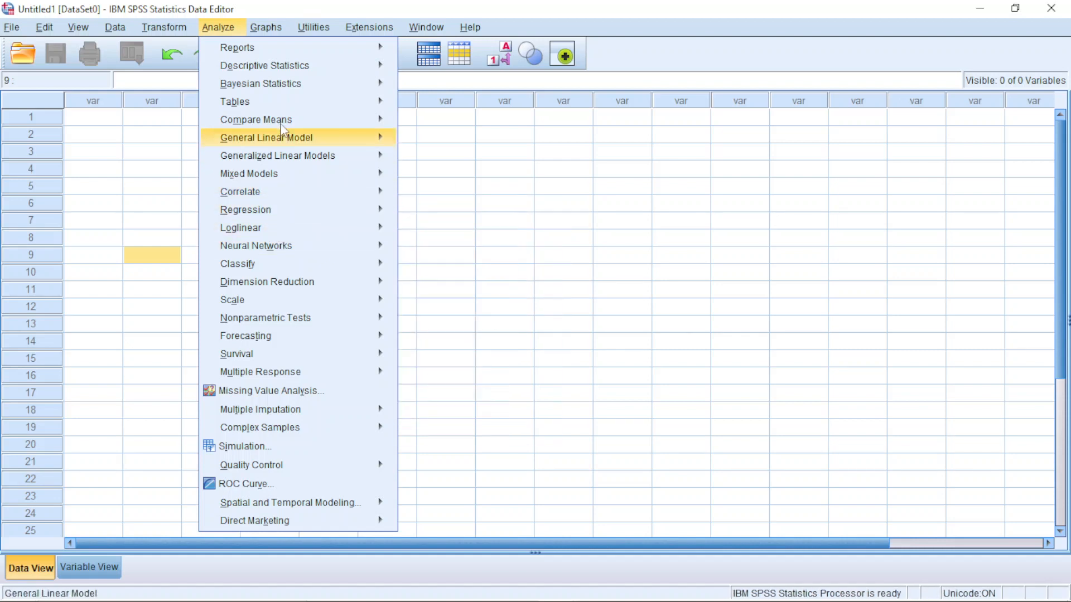
mouse_move(290, 90)
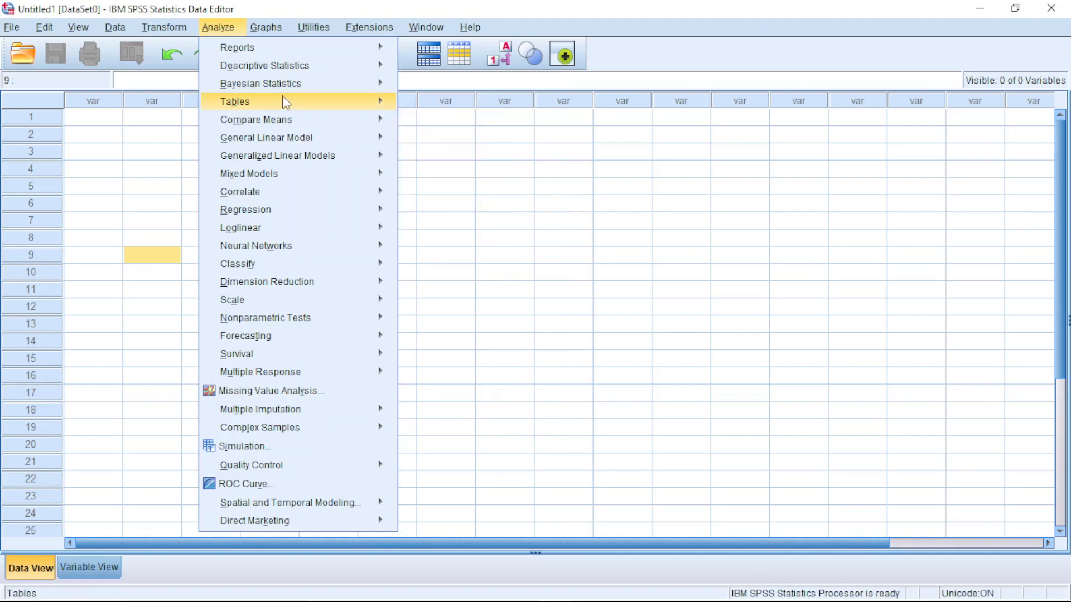
mouse_move(277, 36)
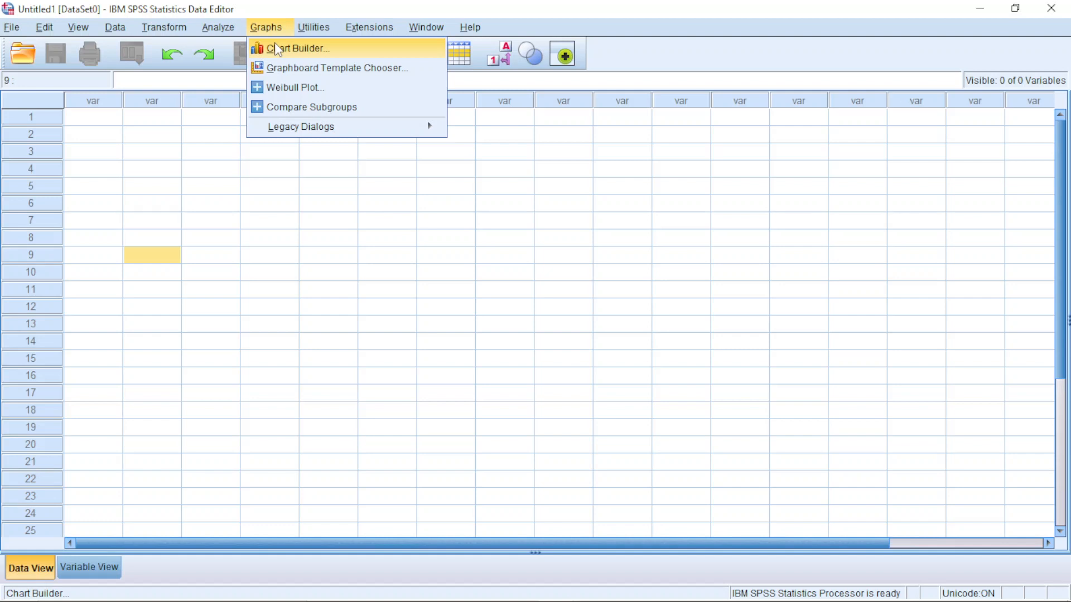
click(310, 46)
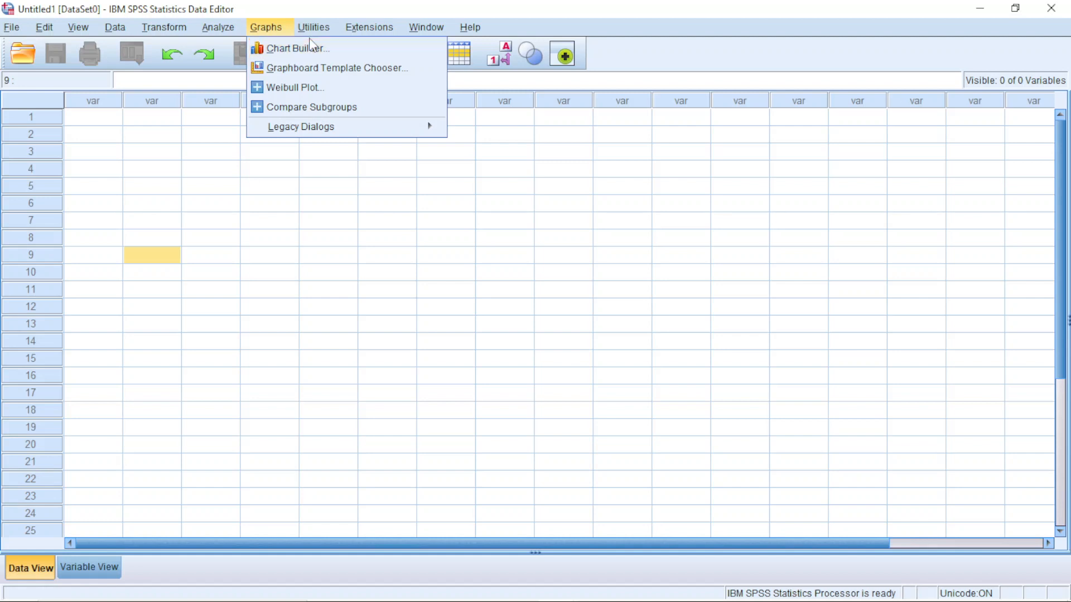
mouse_move(330, 128)
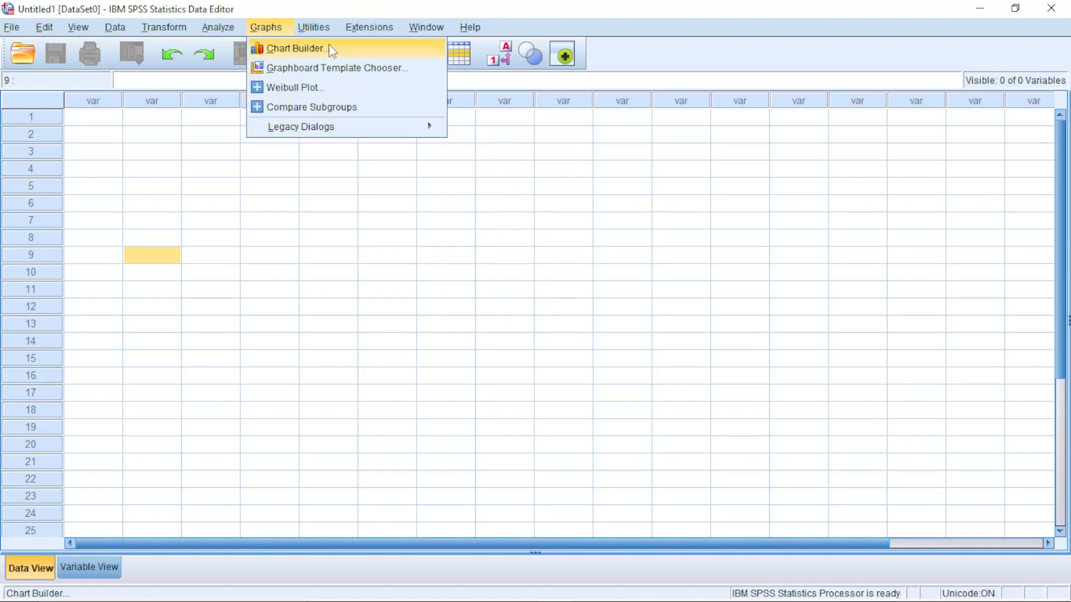
mouse_move(317, 31)
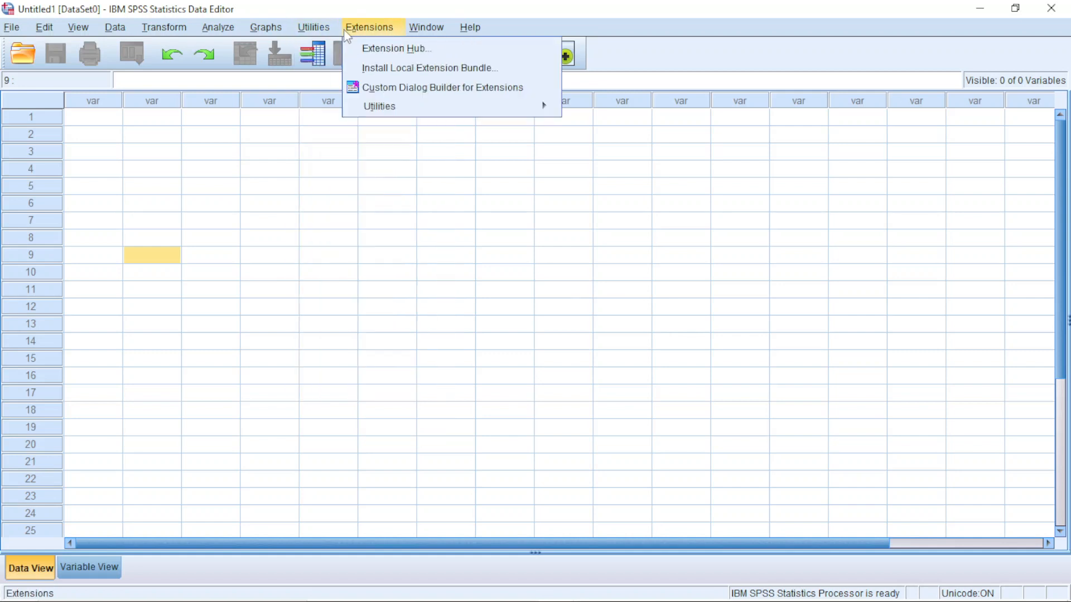
mouse_move(434, 32)
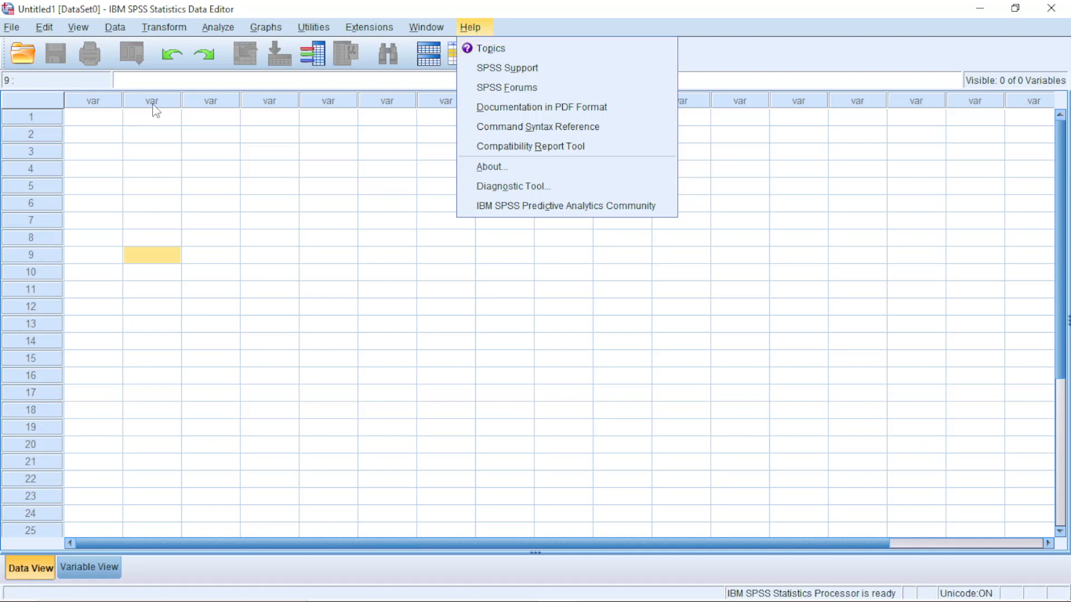
click(109, 81)
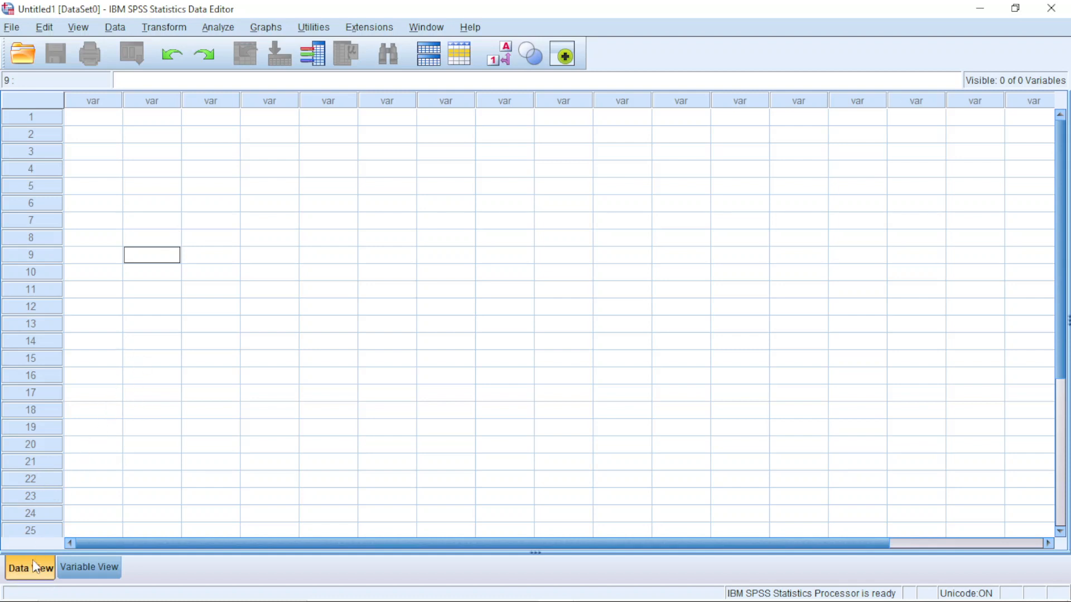
Step: View the empty variable definition sheet, and return to the data sheet with the first cell selected
click(88, 565)
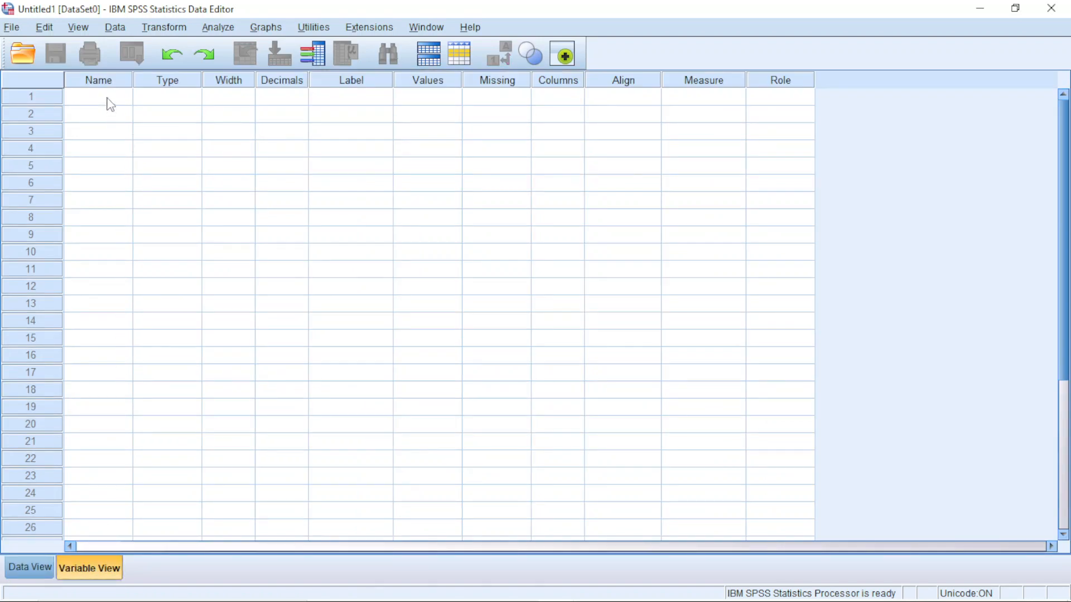
click(24, 561)
click(86, 120)
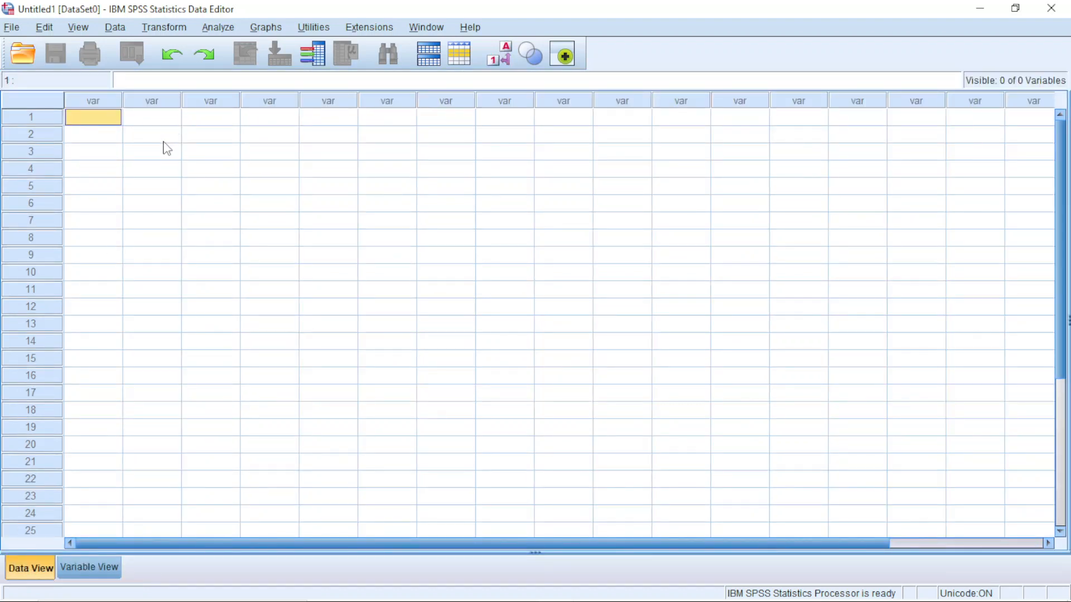
click(112, 116)
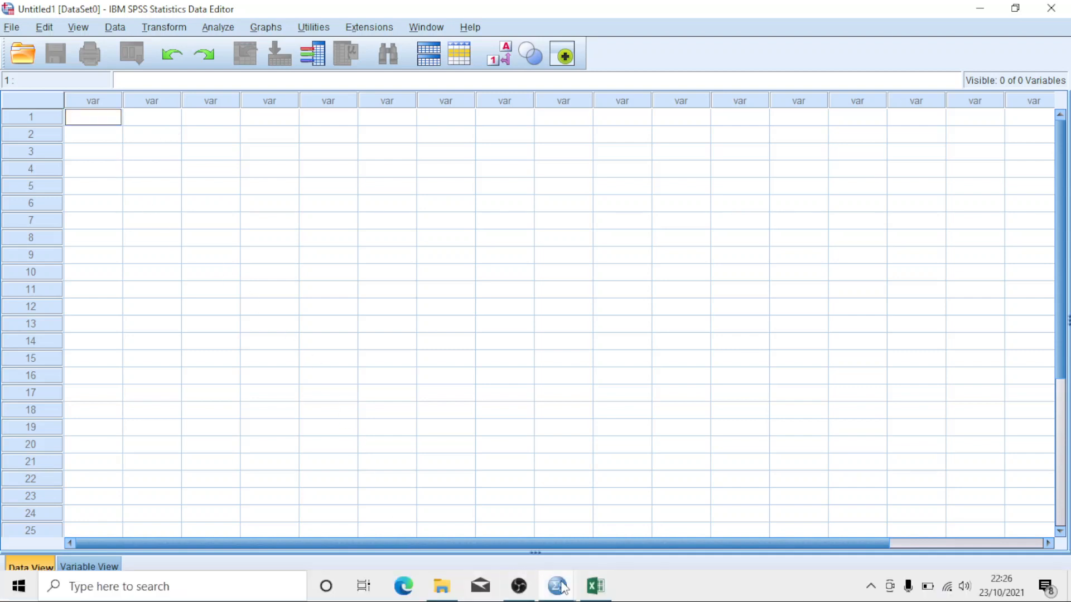
Step: Switch to Excel to examine the participant table in Book1, and return to the SPSS dataset's variable definitions
click(596, 590)
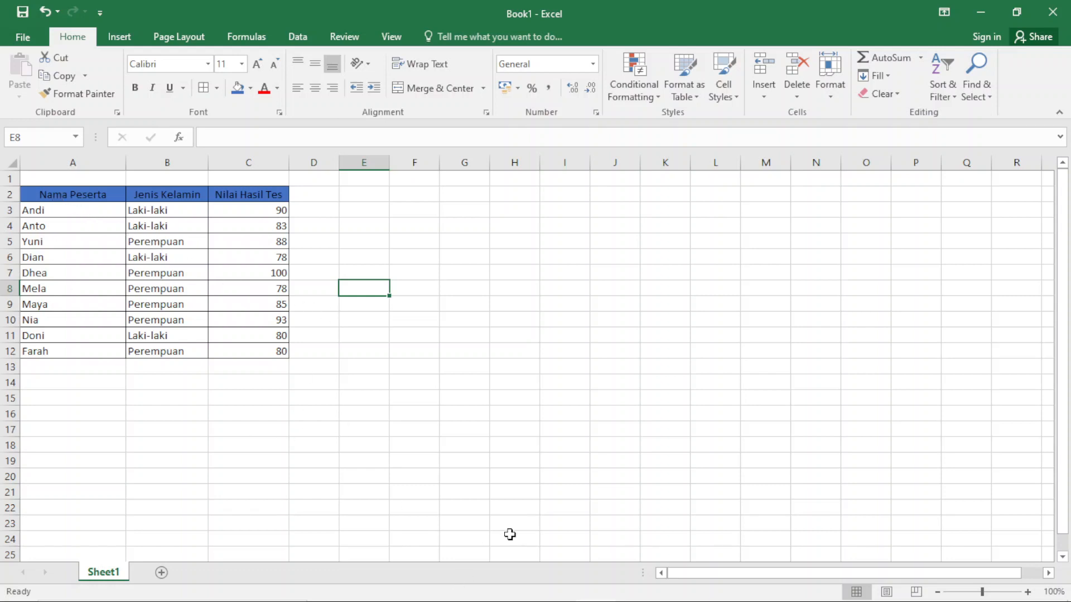
mouse_move(558, 592)
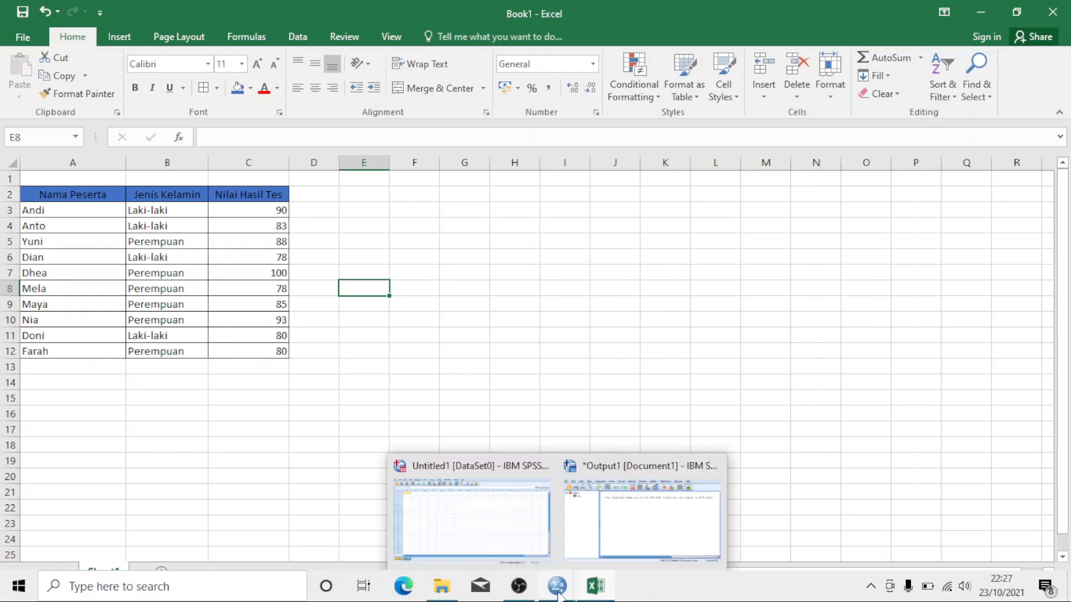
click(499, 527)
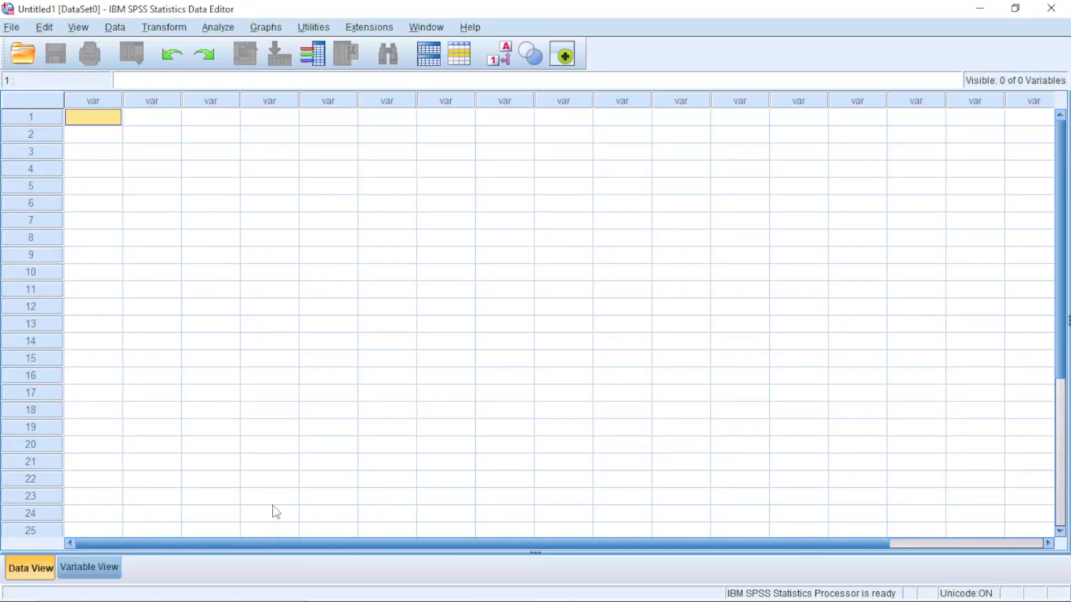
click(108, 567)
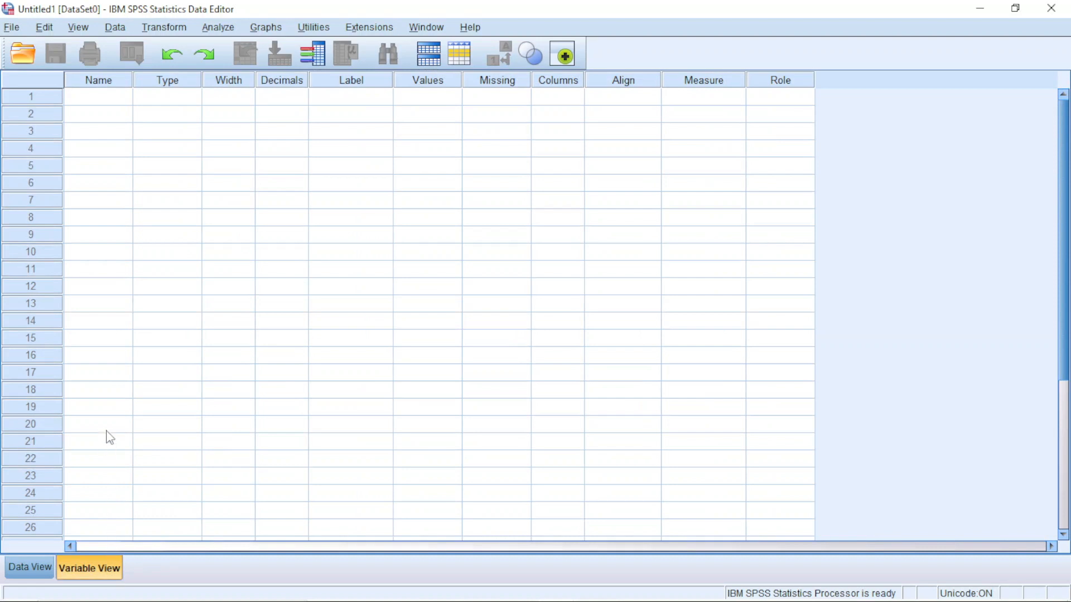
mouse_move(642, 580)
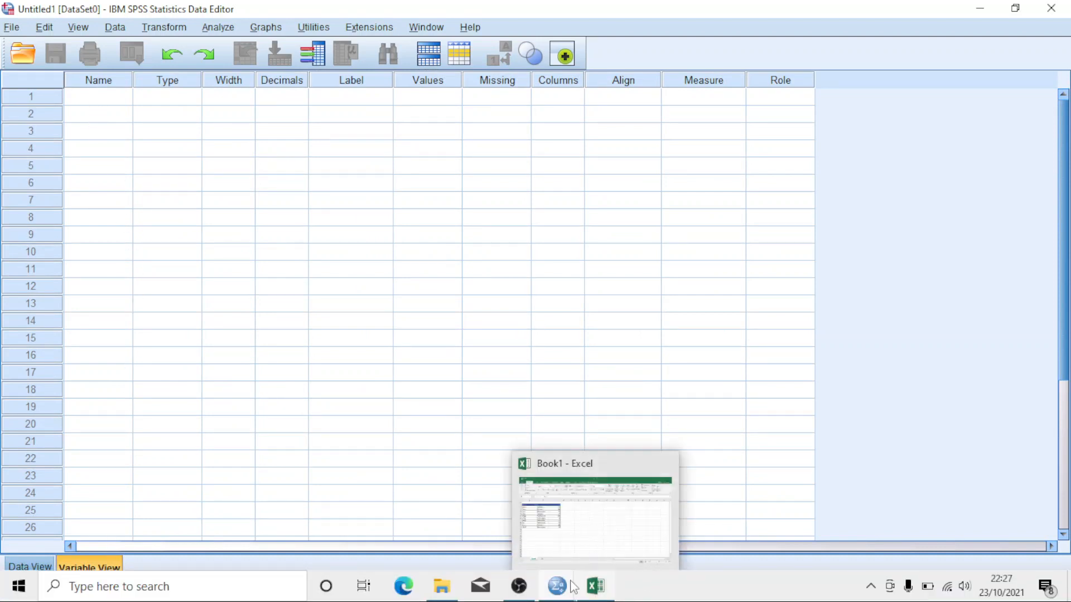
mouse_move(595, 593)
click(597, 539)
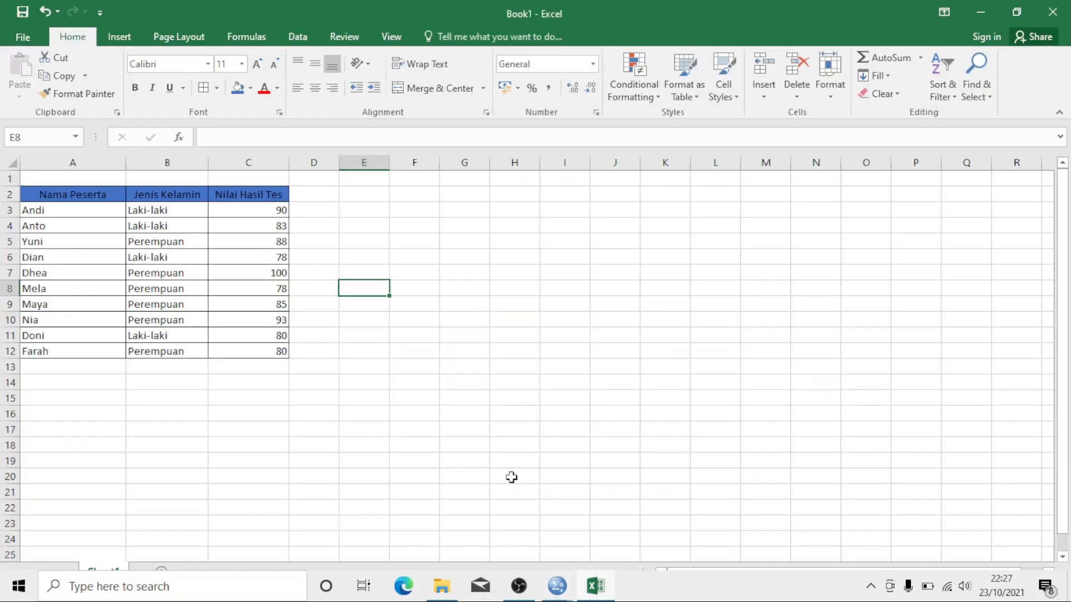
mouse_move(558, 585)
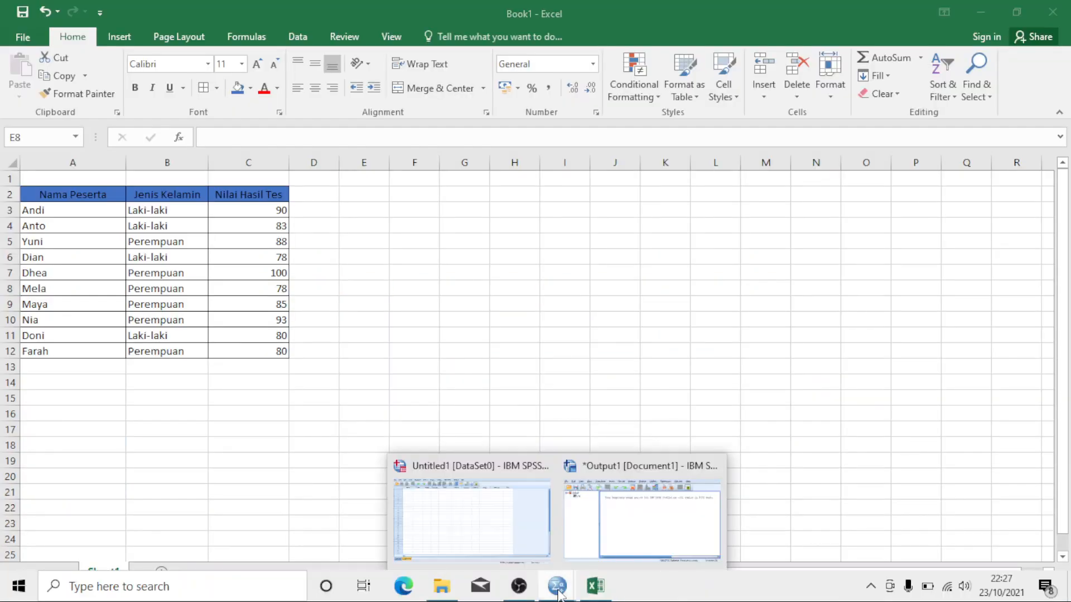
click(533, 545)
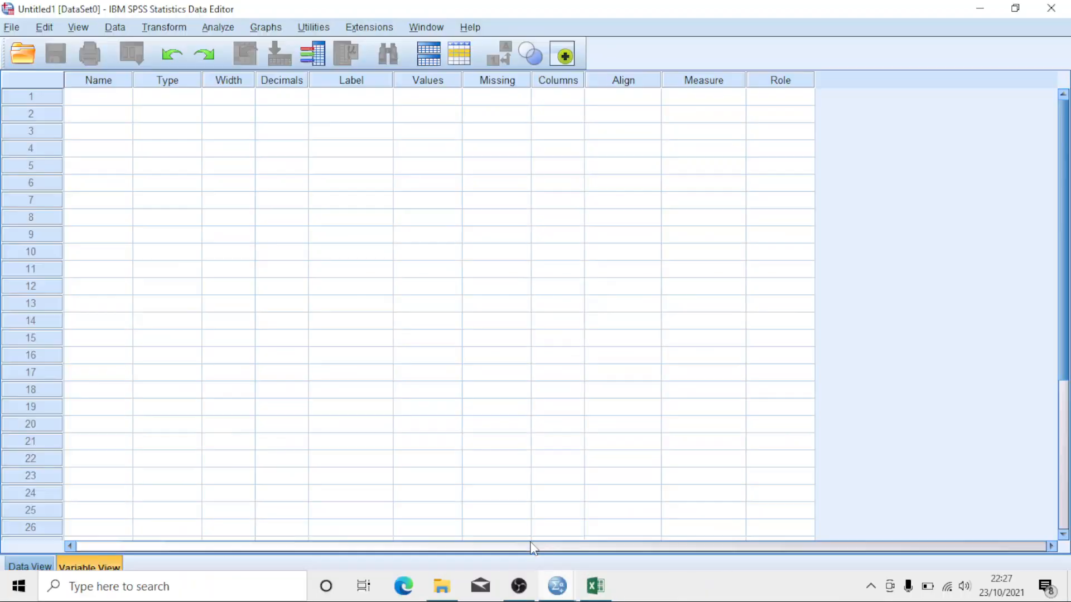
Step: Define the first variable with the name Nama_Peserta
click(102, 101)
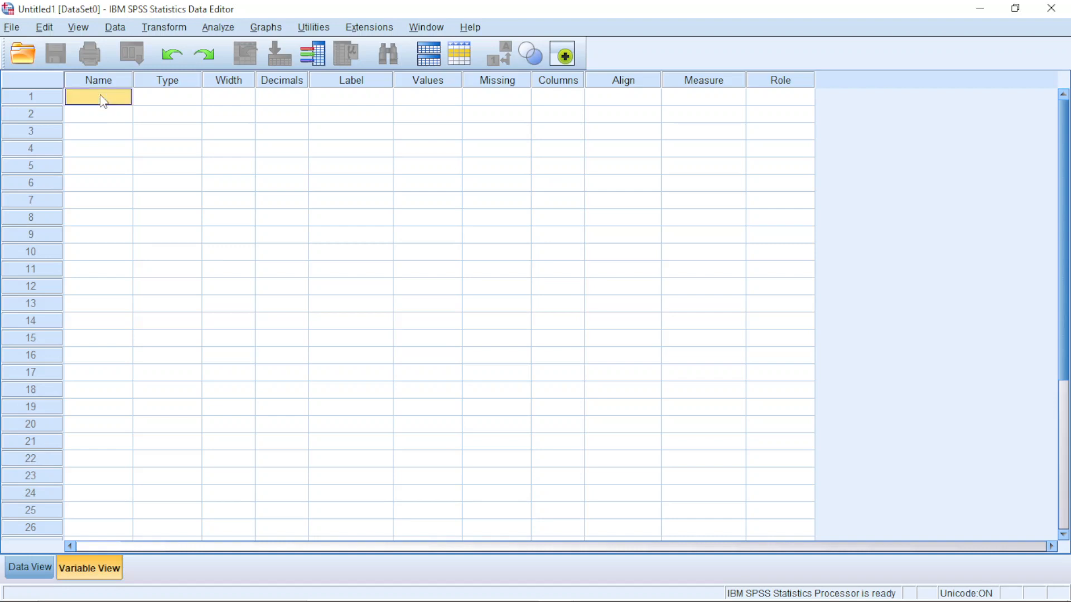
click(103, 100)
text(Nama_Peserta)
Step: Set the type of the Nama_Peserta variable to String
click(155, 102)
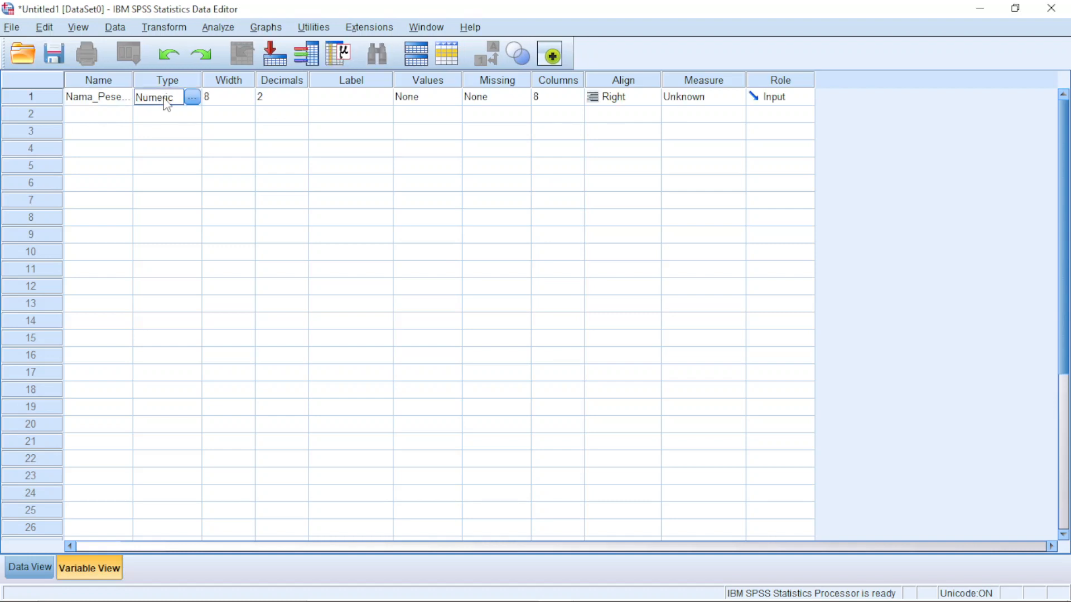
click(192, 99)
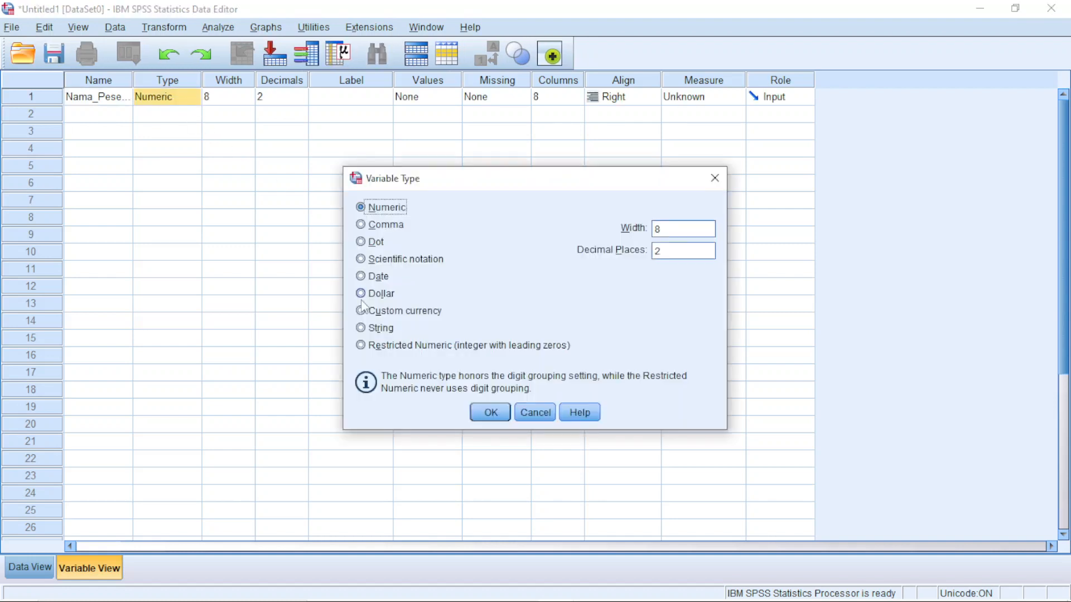
click(378, 330)
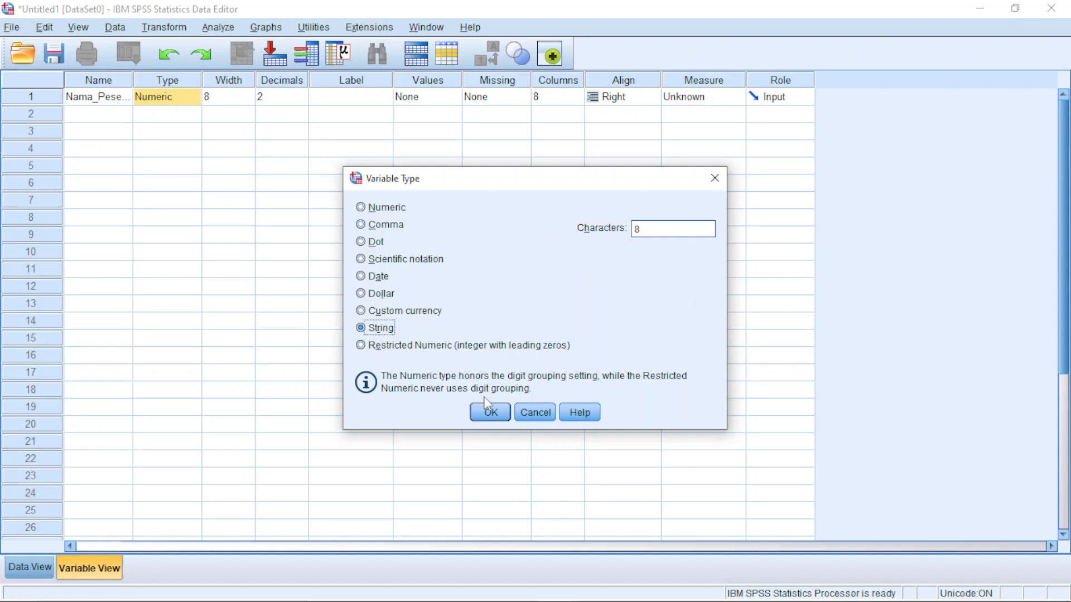
click(488, 412)
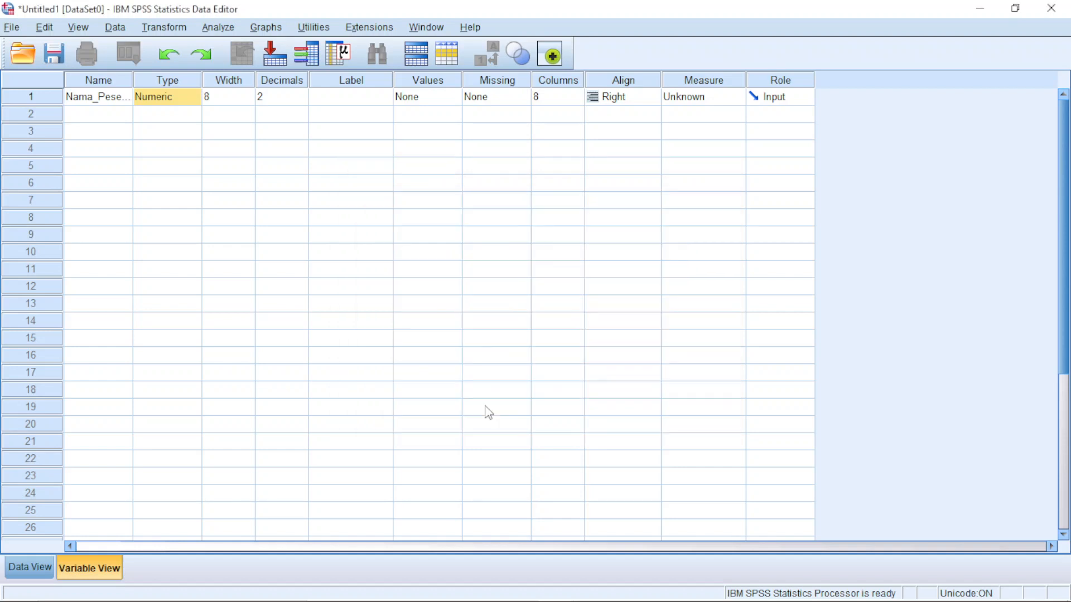
Step: Set the width of the Nama_Peserta variable to 10
click(237, 96)
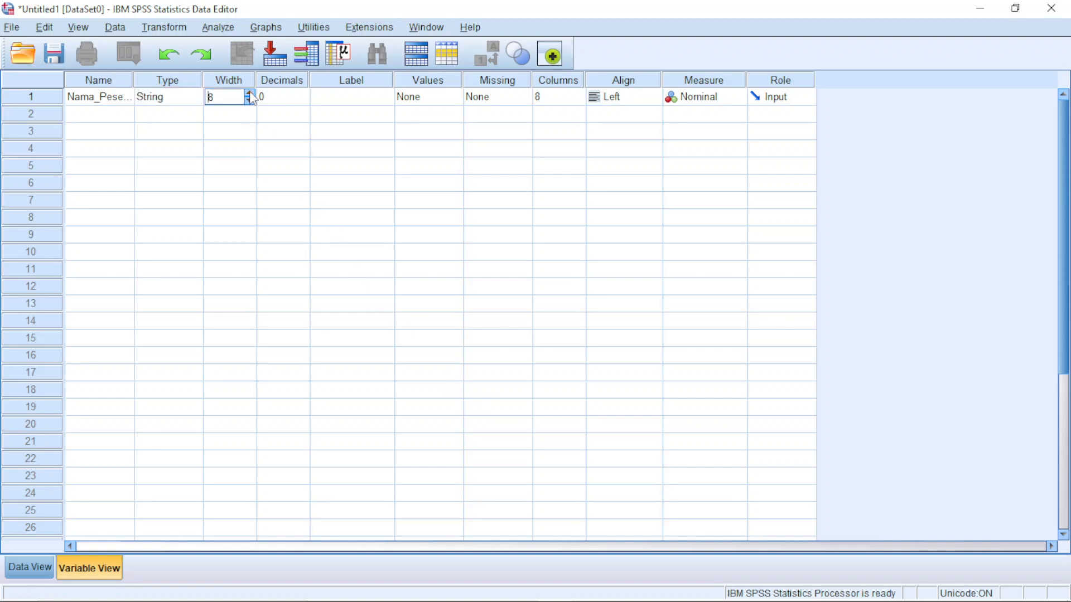
click(250, 93)
click(249, 93)
click(249, 102)
click(249, 101)
click(273, 97)
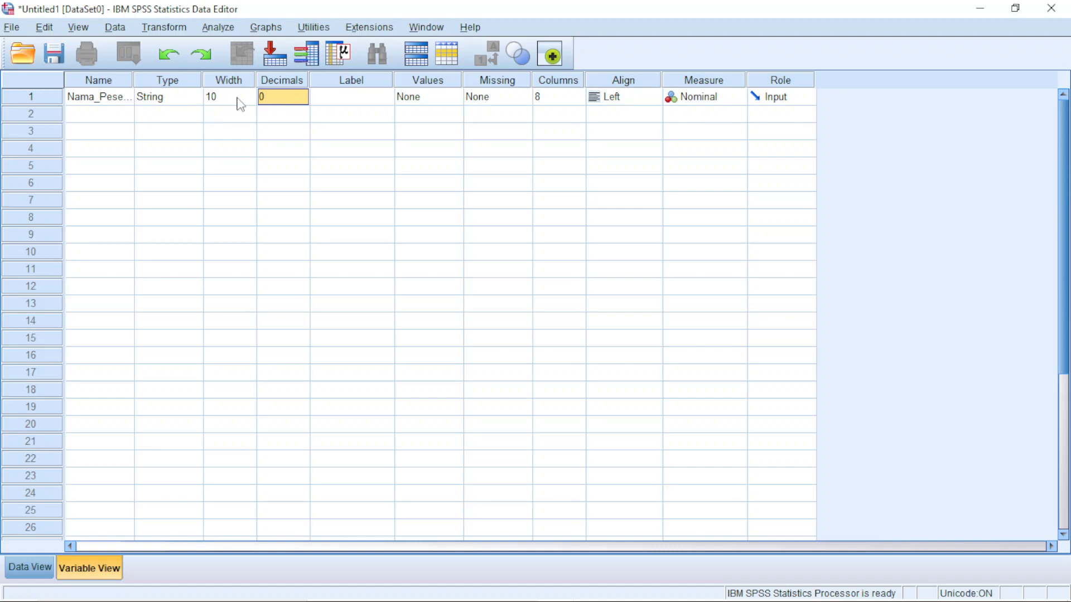
Step: Label the first variable as Nama Peserta
click(329, 102)
click(329, 97)
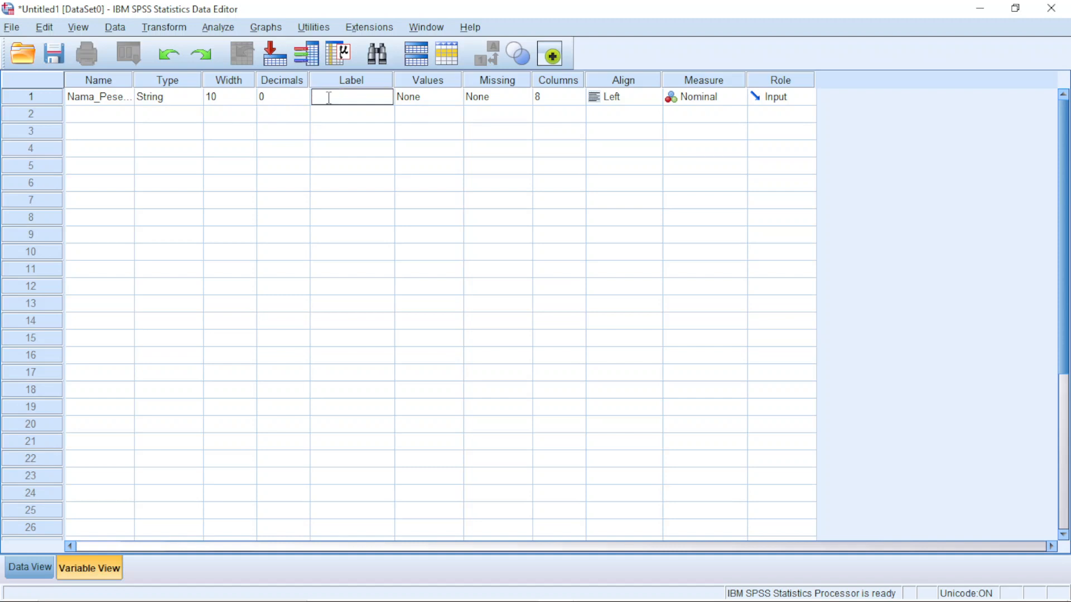
text(Nama Pesertaa)
key(BackSpace)
key(Tab)
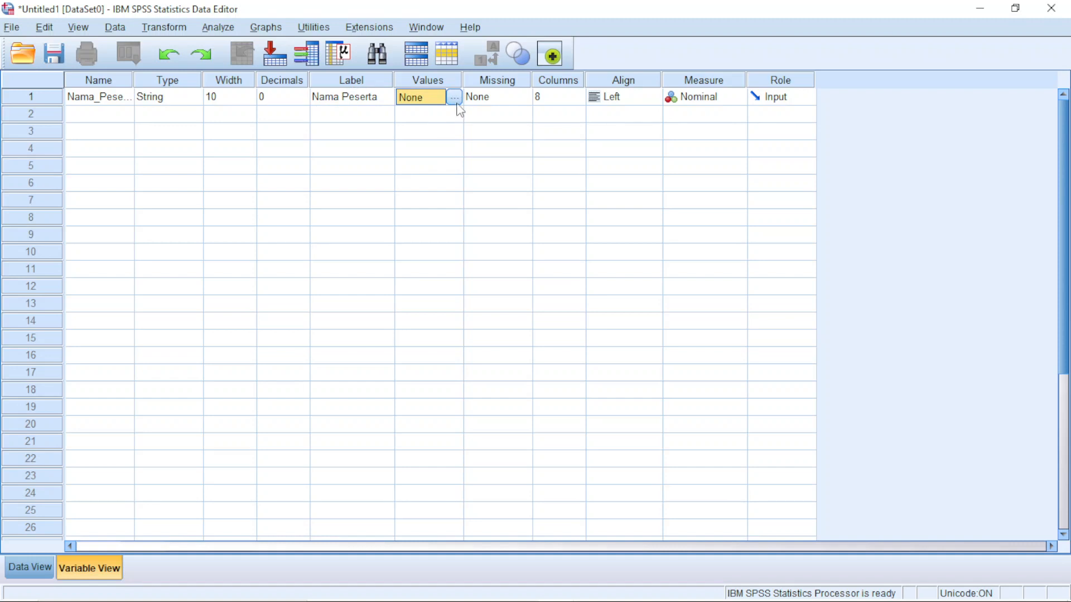
Step: Review the value labels and missing values settings of Nama_Peserta, accepting both without adding any entries
click(454, 99)
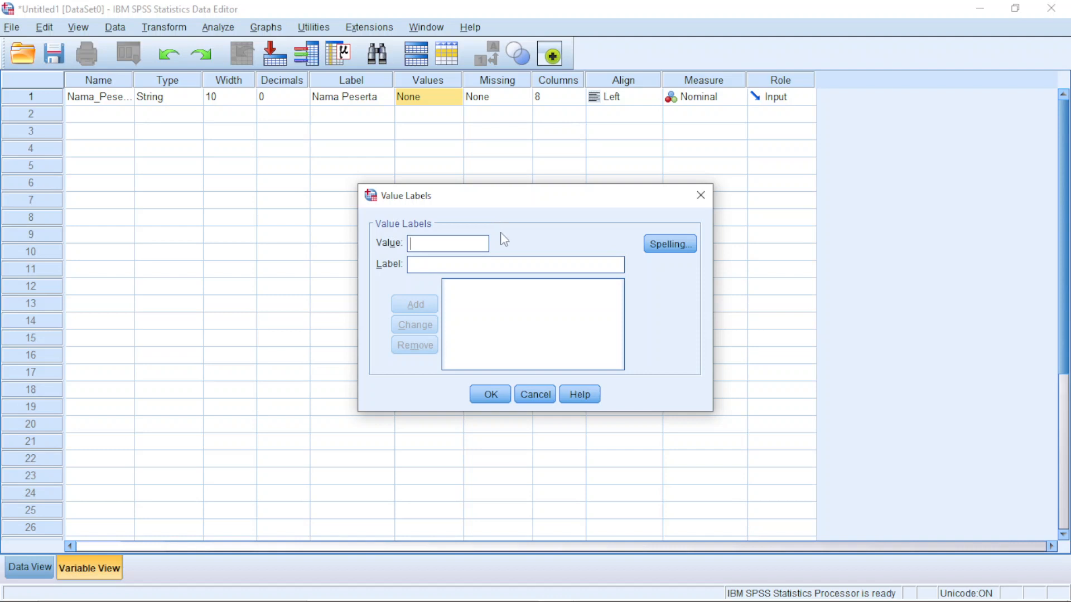
click(491, 395)
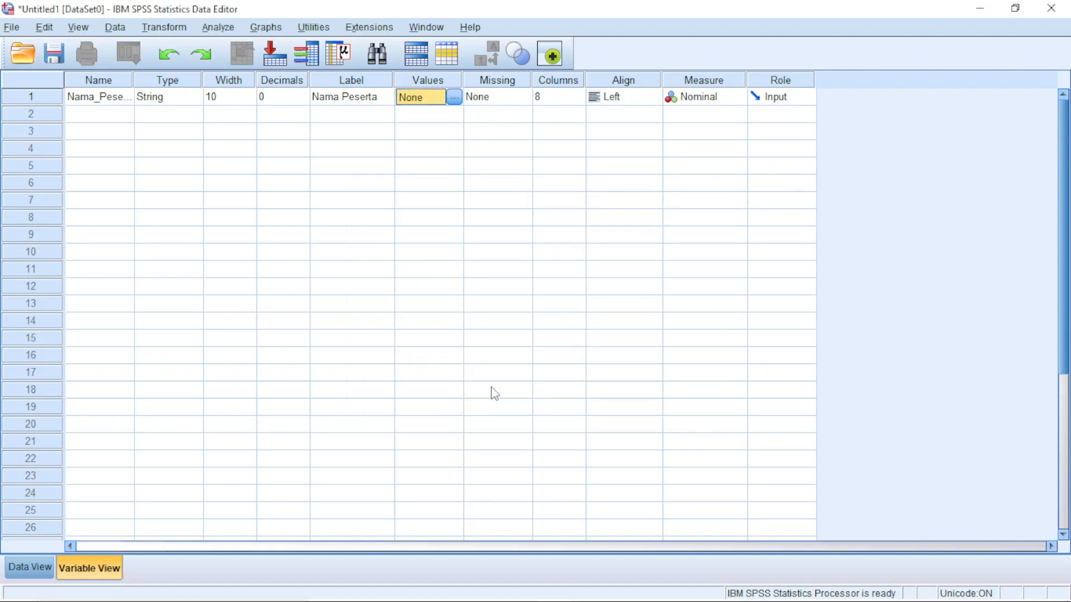
click(498, 106)
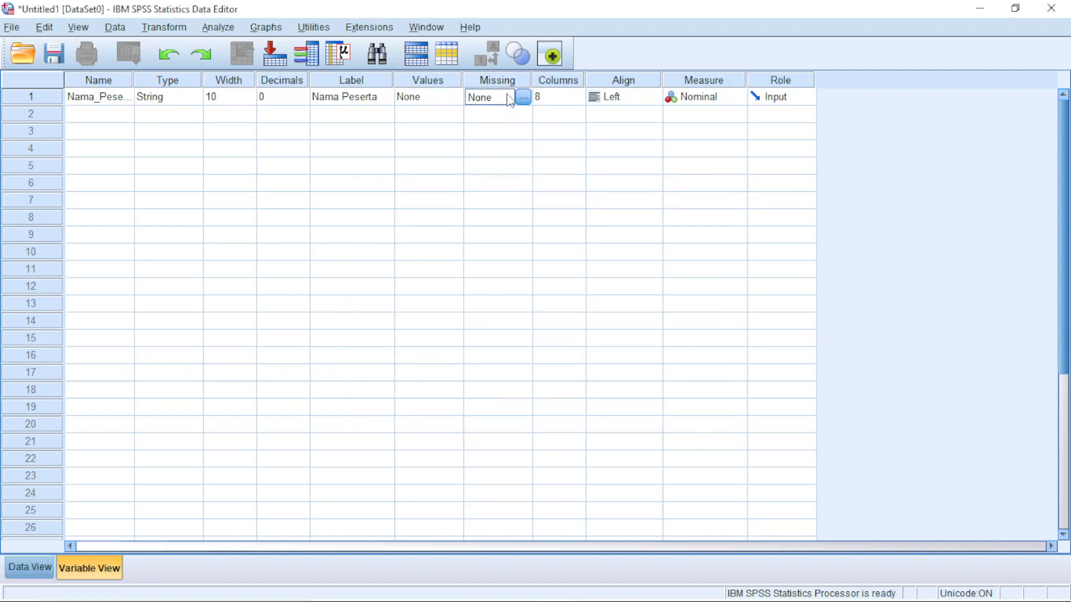
click(521, 99)
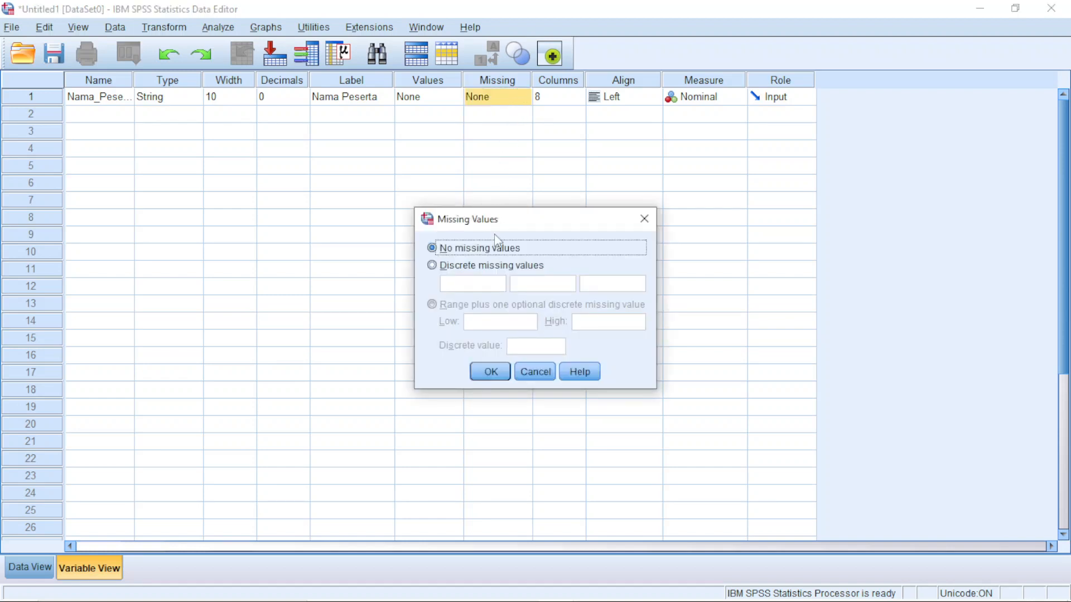
click(481, 371)
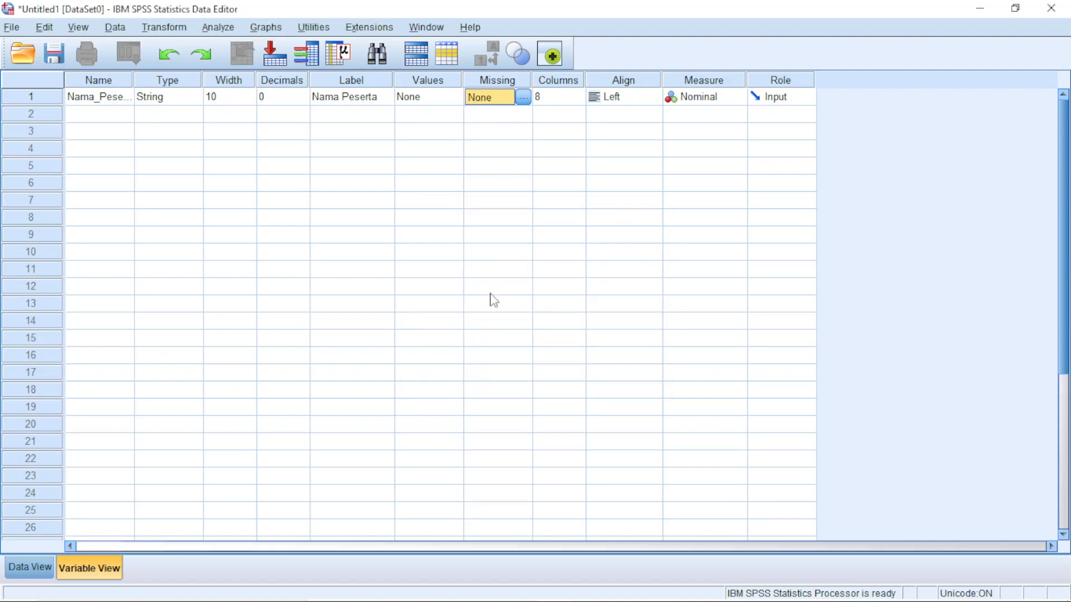
Step: Keep the column width of Nama_Peserta at 8 and choose Left alignment
click(555, 99)
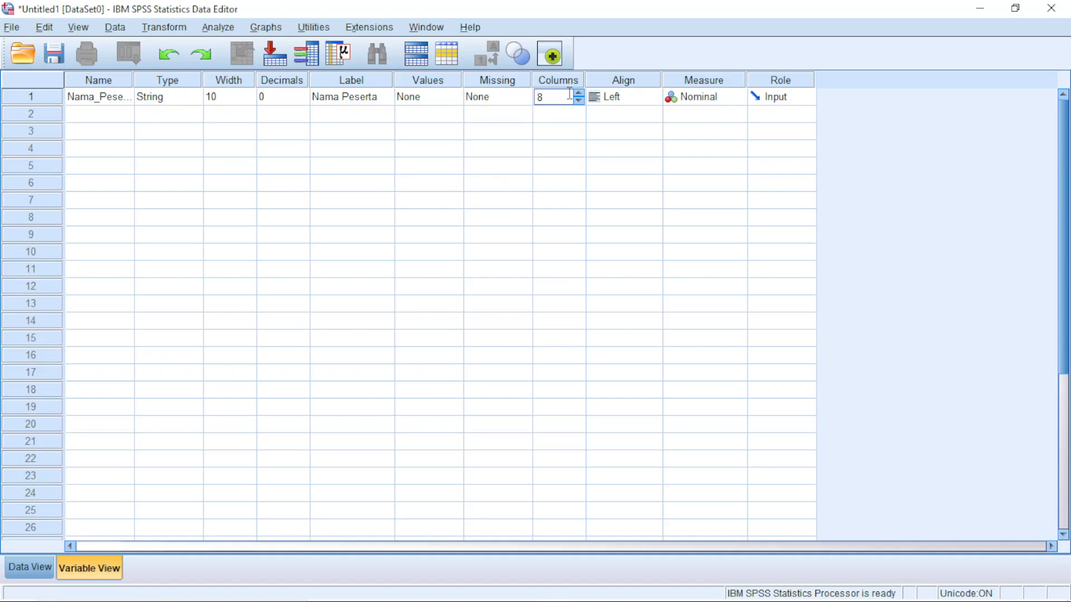
click(616, 99)
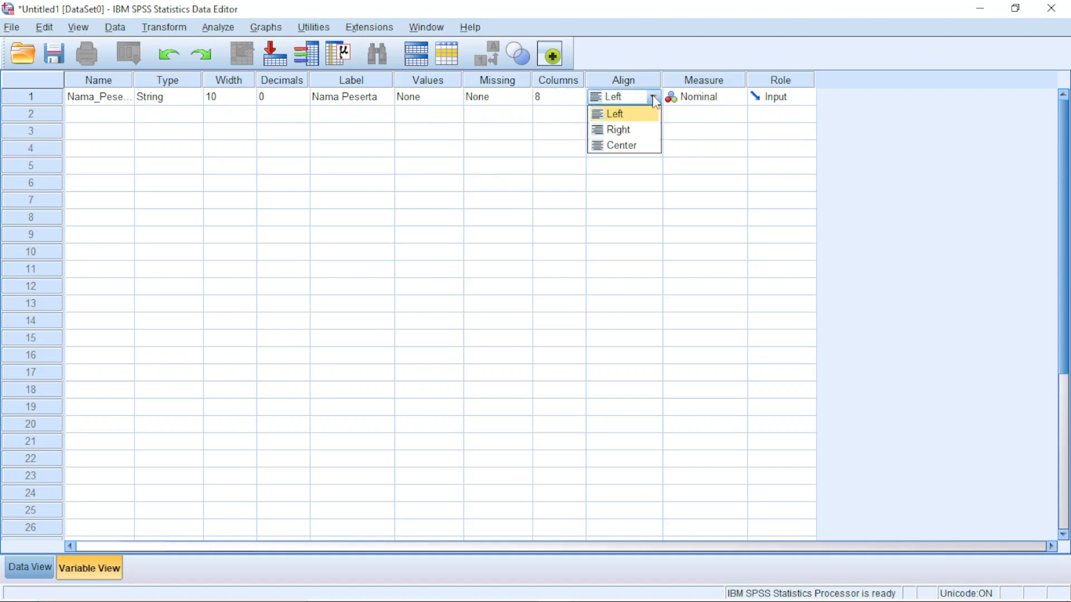
click(630, 118)
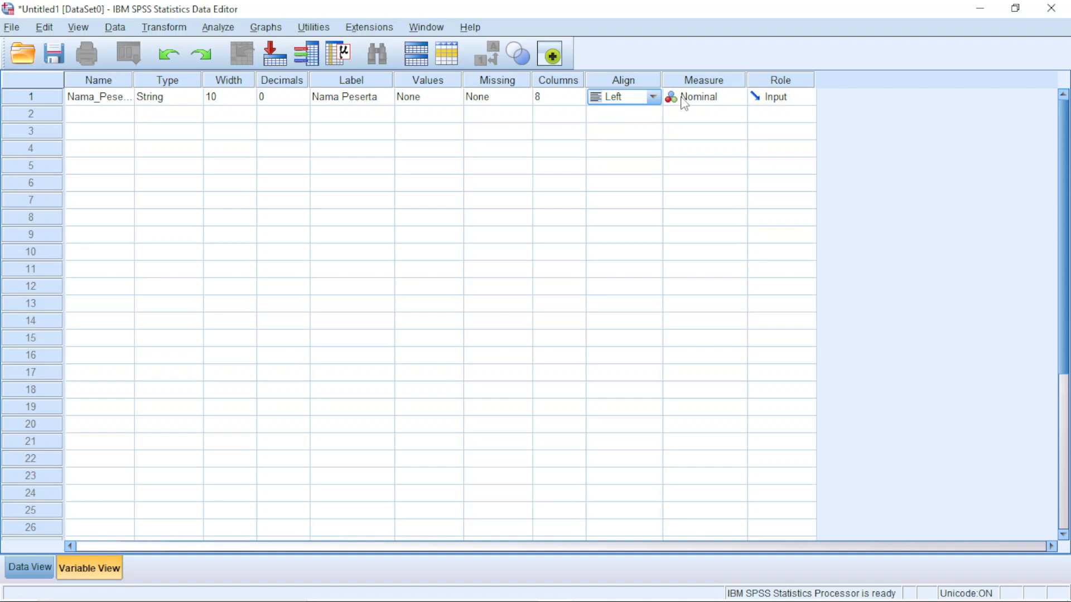
Step: Choose Nominal as the measurement level of Nama_Peserta and view its role options, keeping Input
click(714, 98)
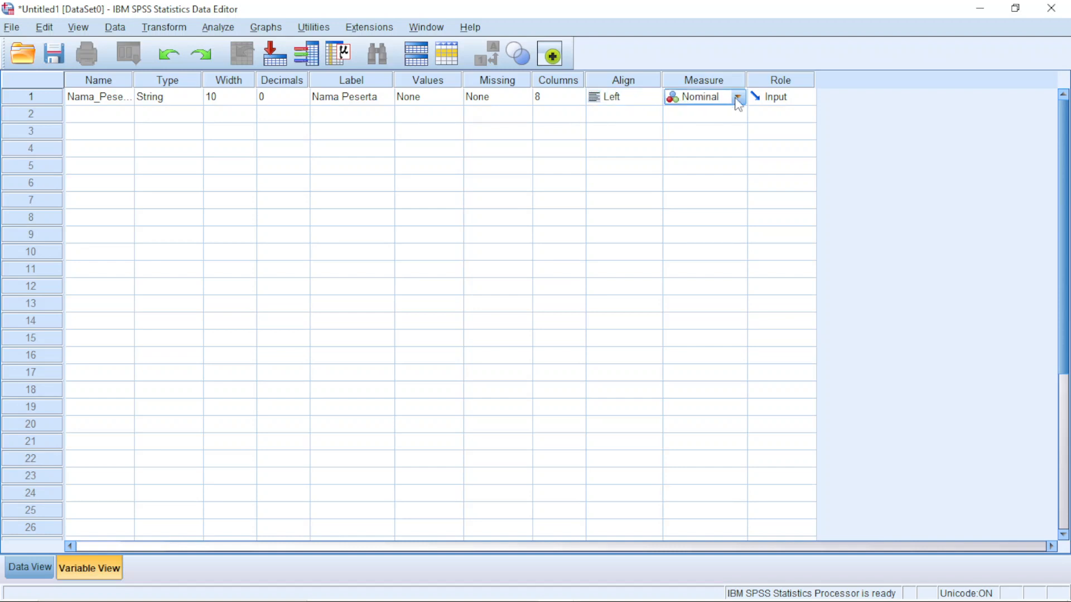
click(738, 98)
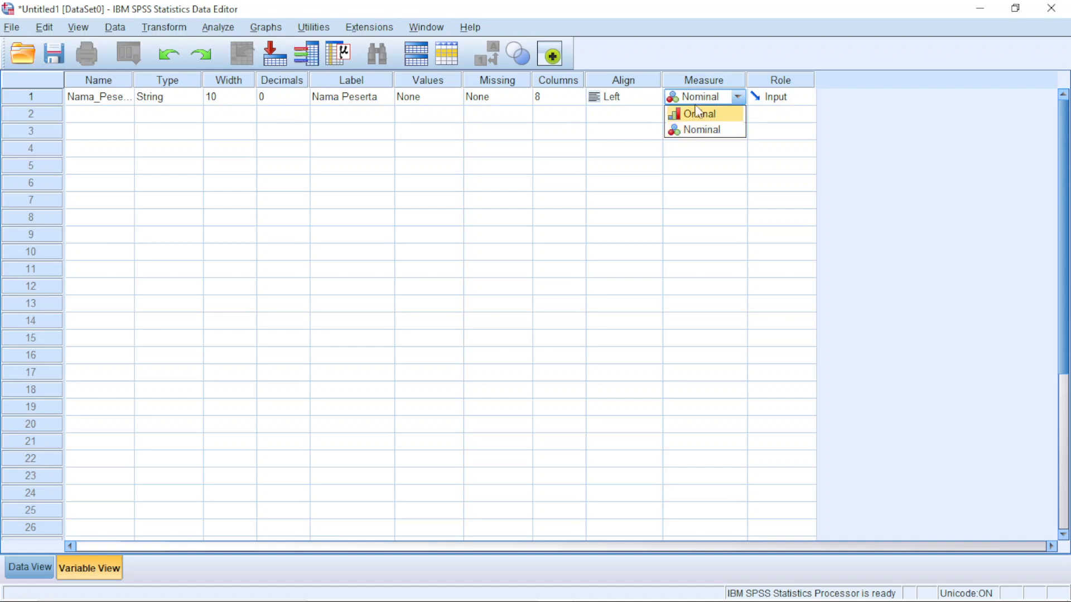
click(698, 130)
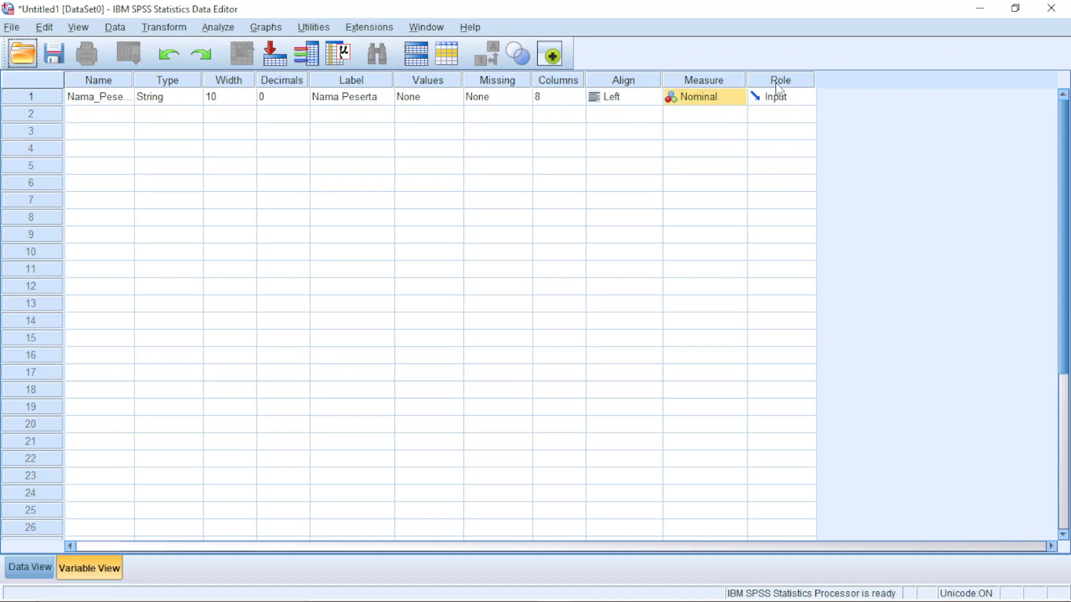
click(792, 97)
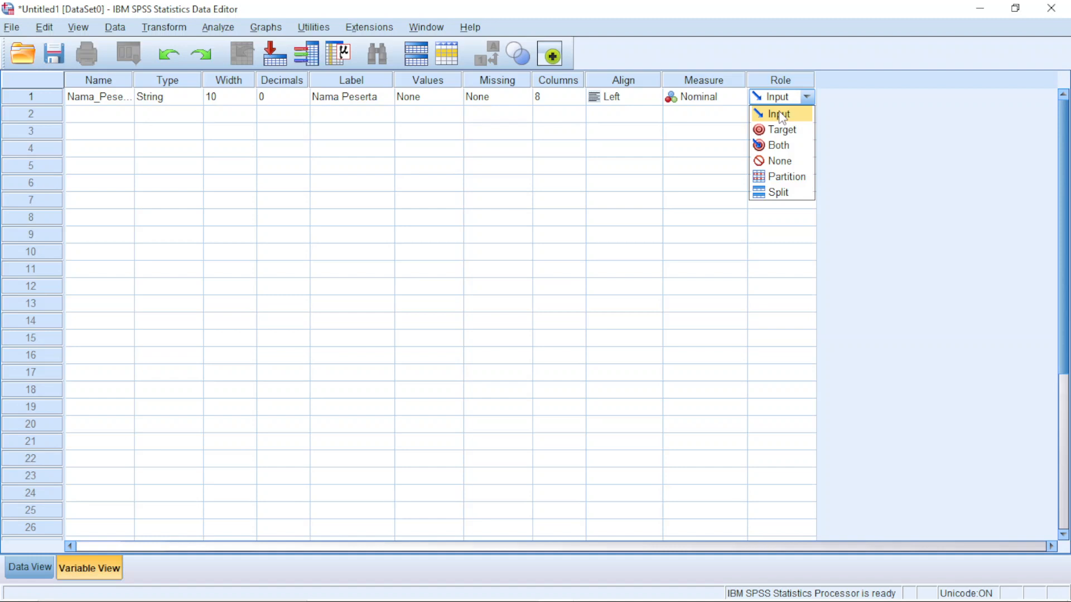
Step: Check the participant table in Excel, return to the SPSS dataset and name the second variable Jenis_Kelamin
click(74, 115)
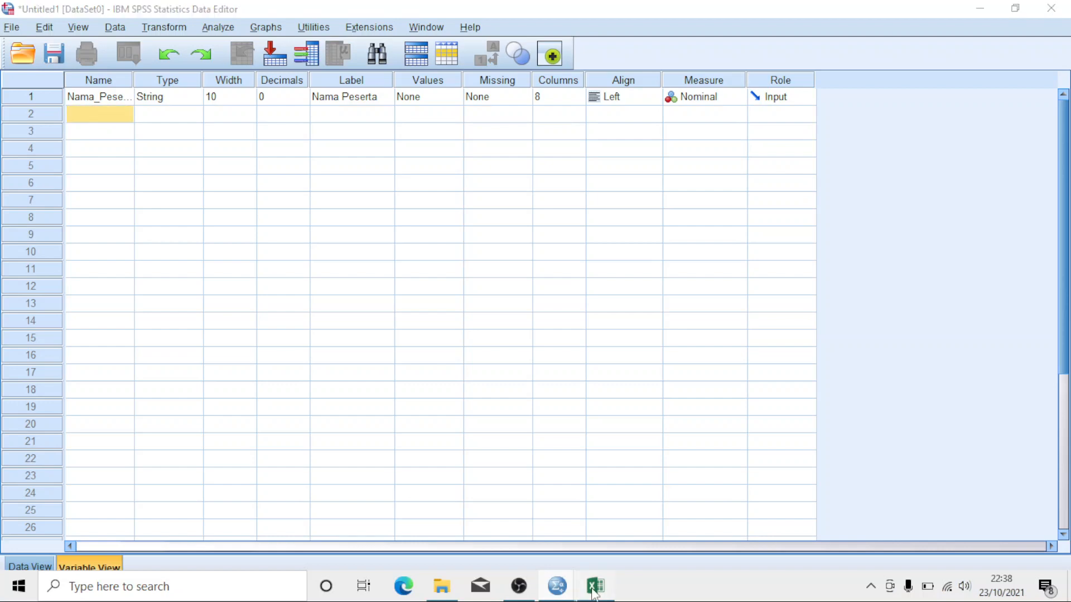
click(592, 591)
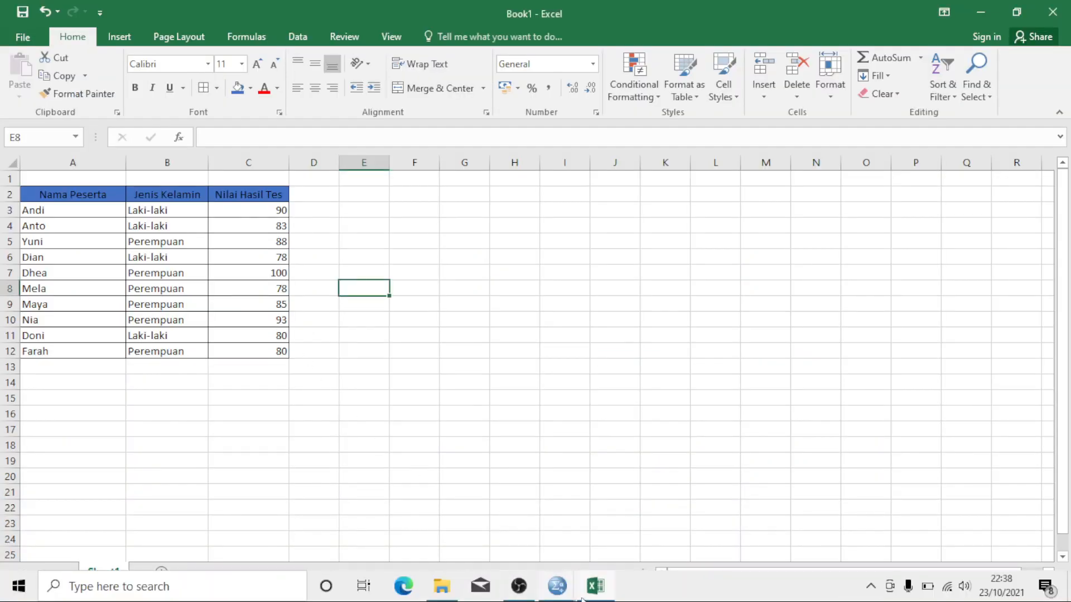
mouse_move(555, 595)
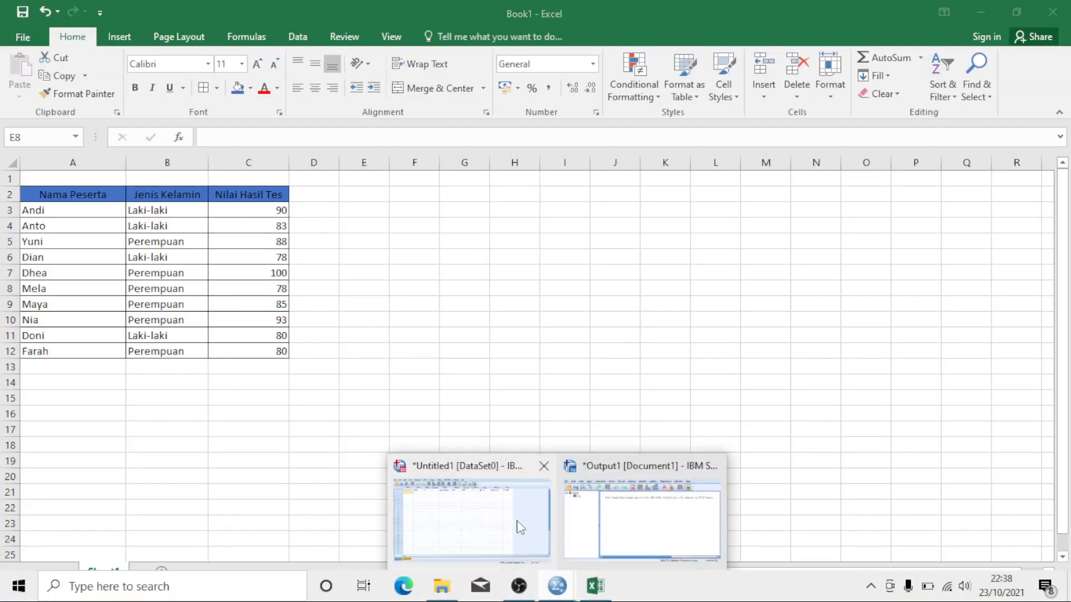
click(519, 524)
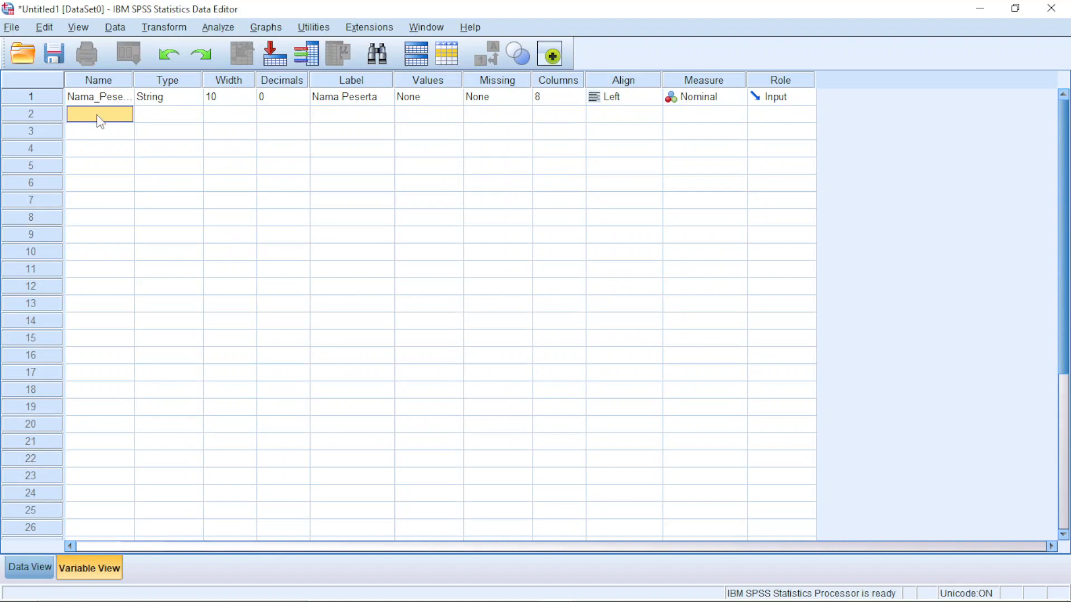
text(Je)
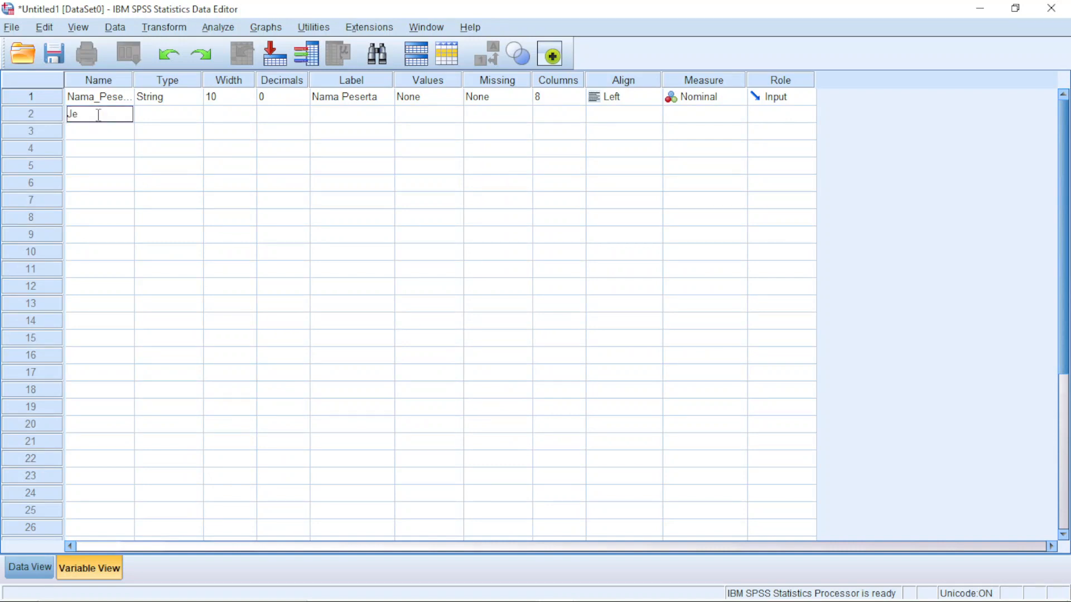
text(nis_Kelamin)
Step: Set the type of the Jenis_Kelamin variable to String
click(184, 118)
click(189, 116)
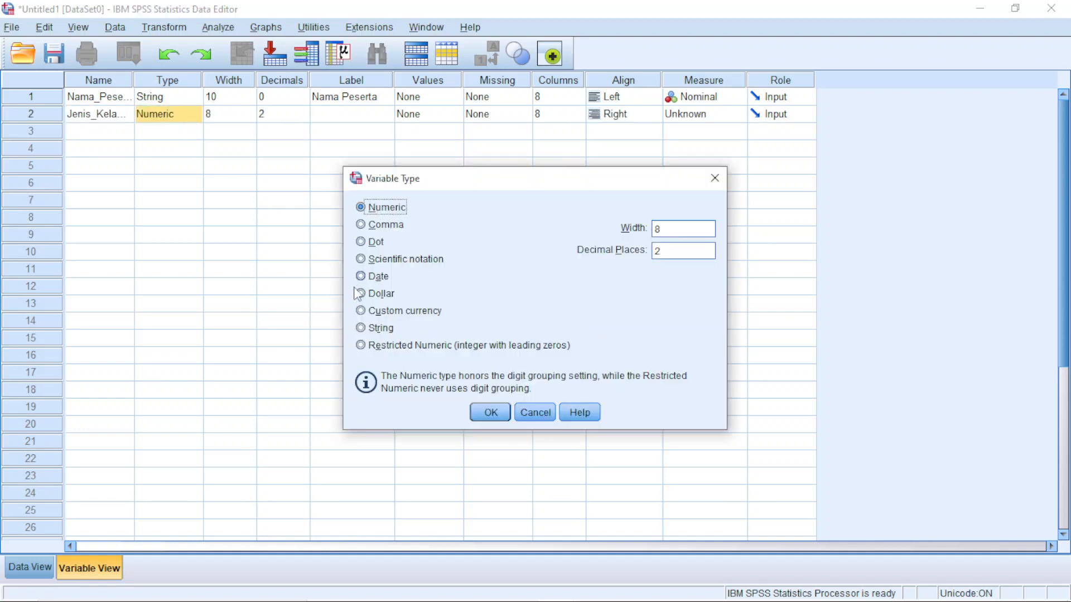
click(371, 328)
click(500, 412)
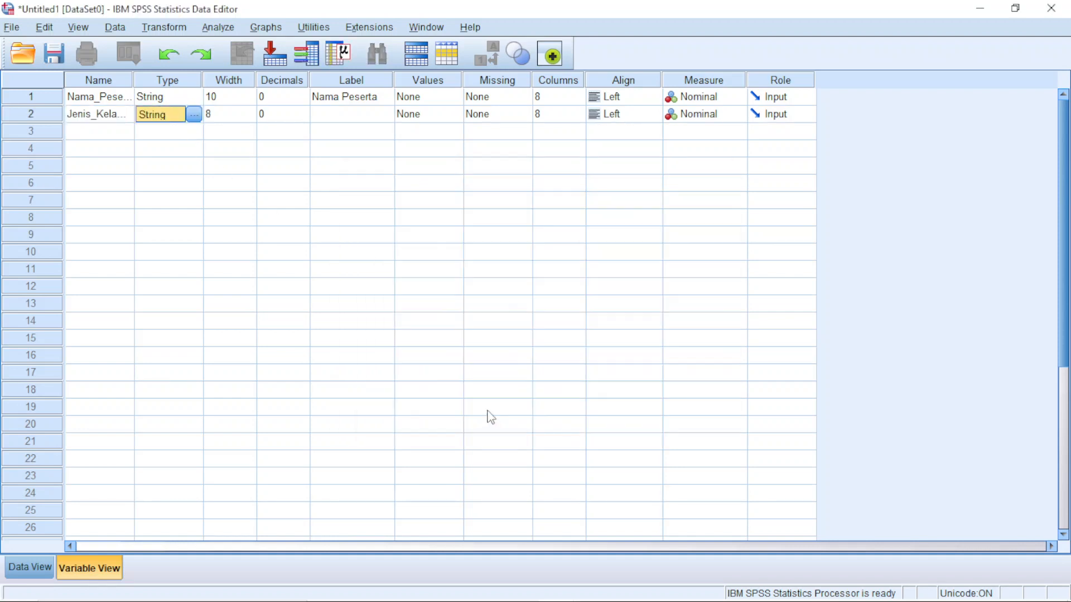
Step: Set the width of Jenis_Kelamin to 10 and label the variable Jenis Kelamin
click(231, 114)
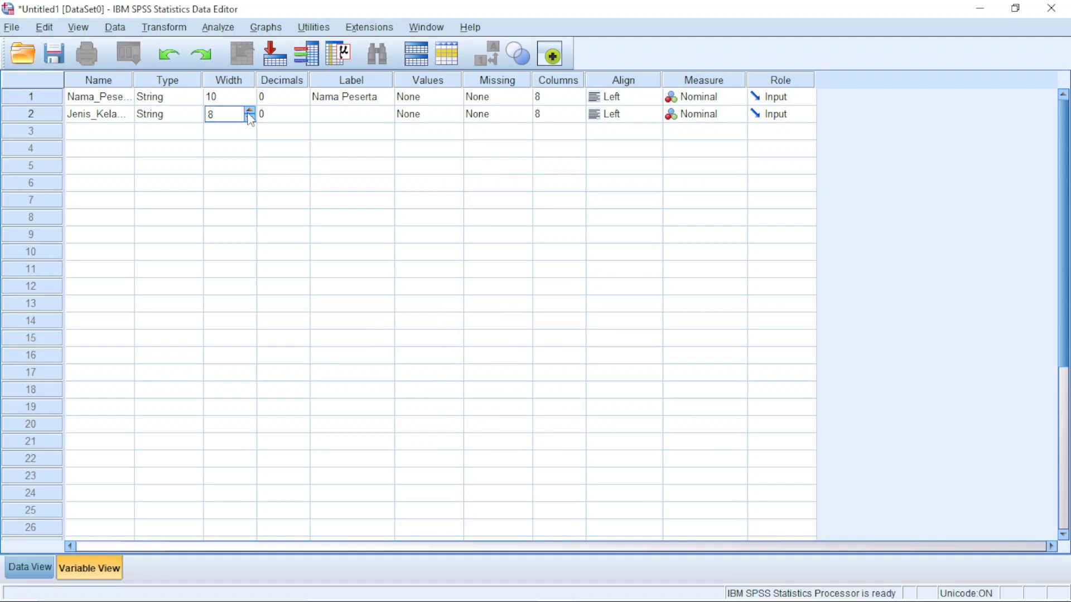
click(249, 111)
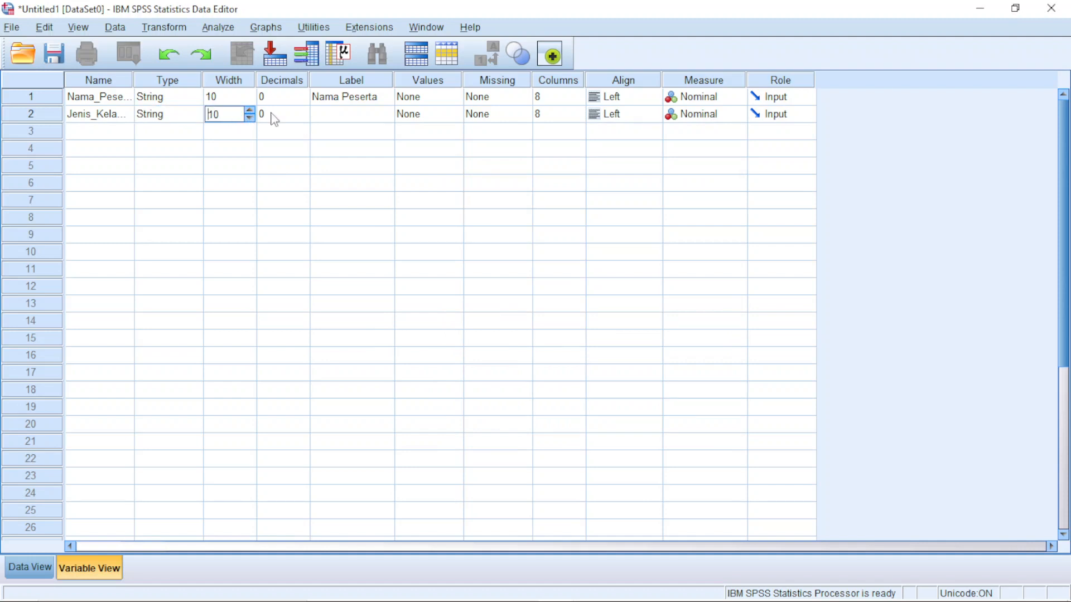
click(338, 115)
click(347, 112)
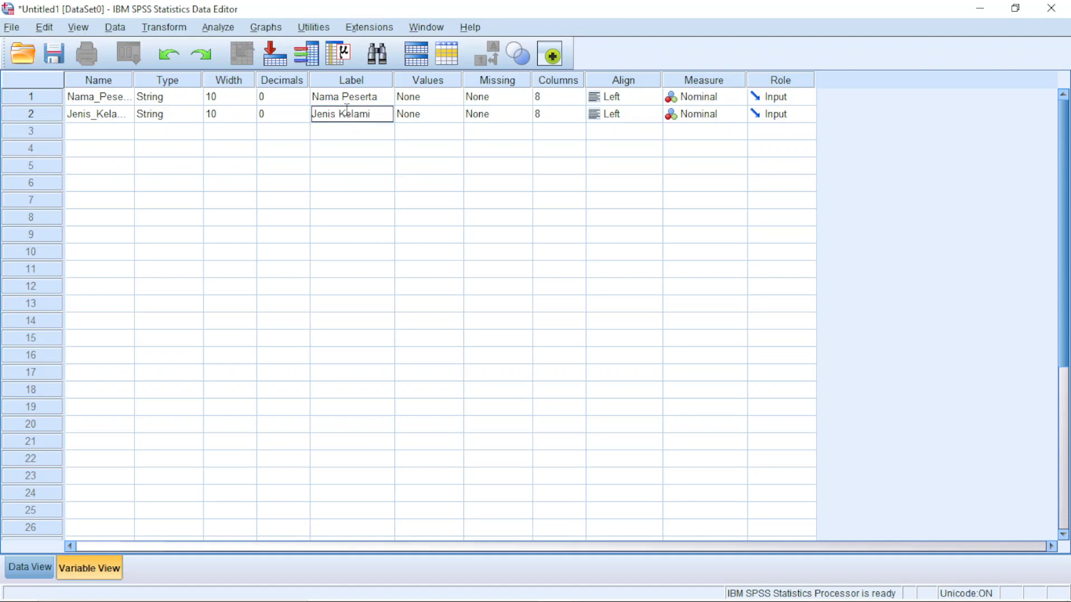
text(Jenis Kelamin)
Step: Add a value label to Jenis_Kelamin that pairs the value 1 with Laki-Laki
click(426, 116)
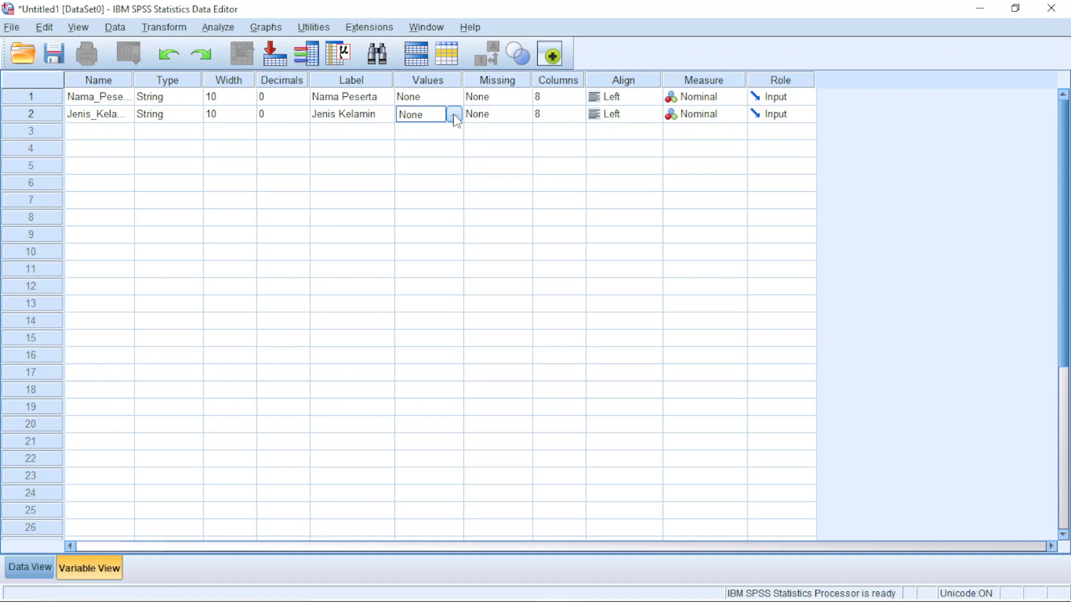
click(455, 117)
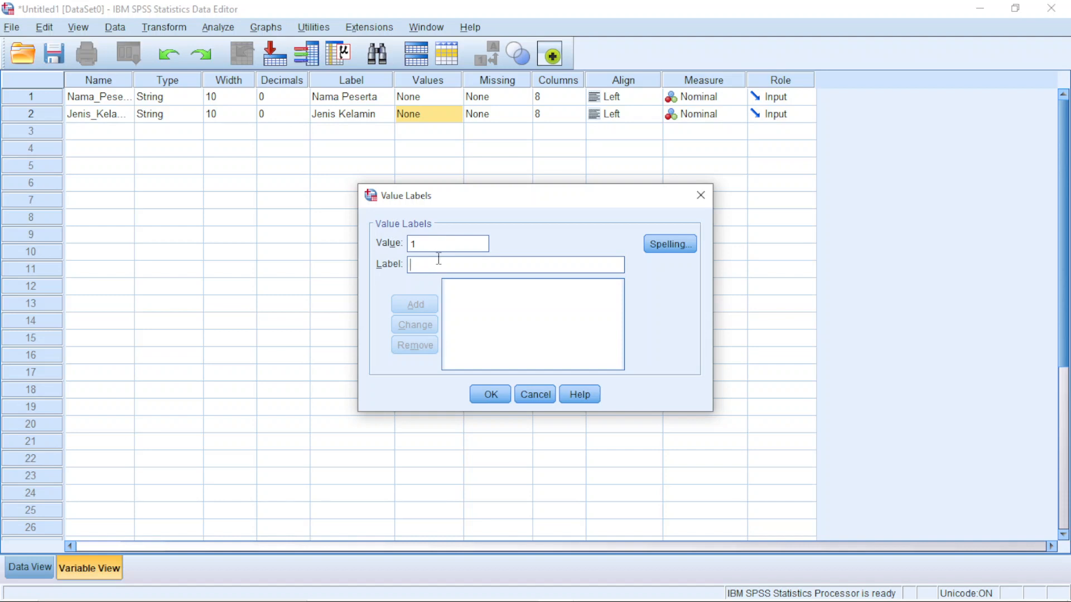
text(Laki-)
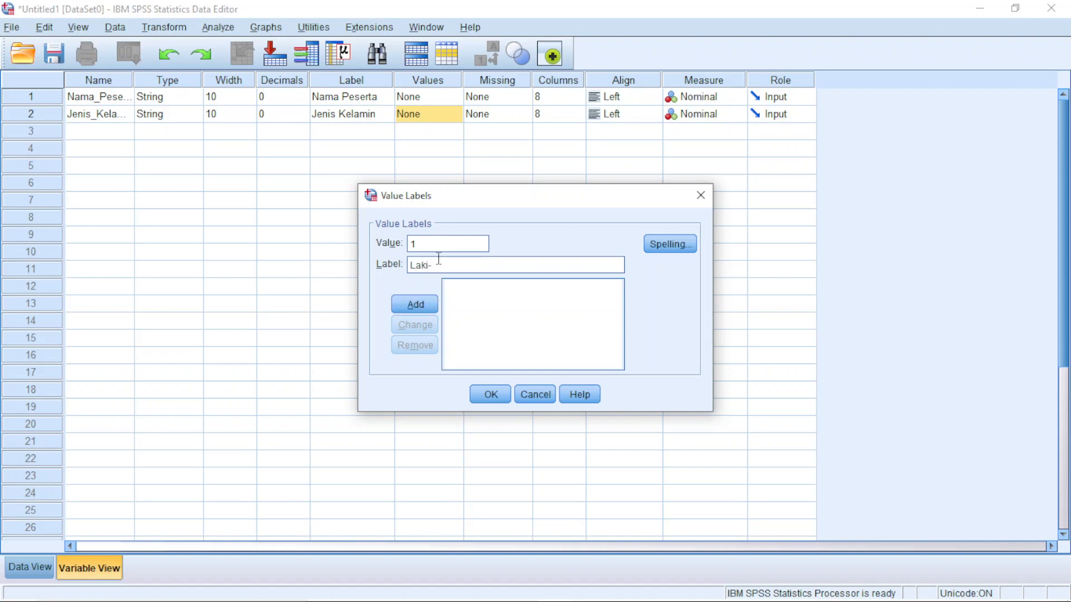
text(Laki)
click(417, 307)
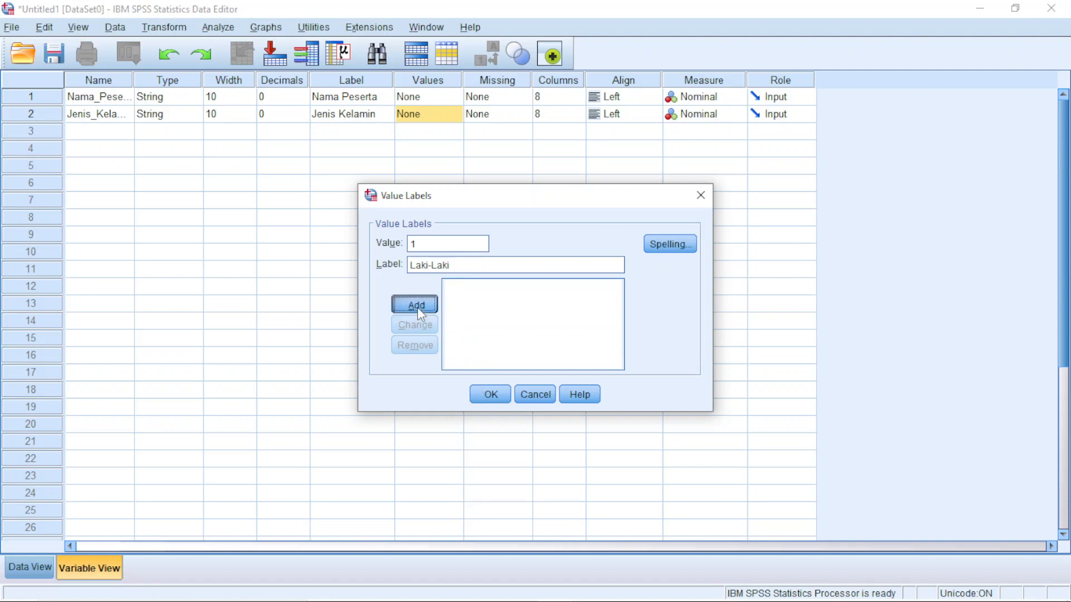
Step: Add a second value label to Jenis_Kelamin that pairs the value 2 with Perempuan, and apply the value labels
click(439, 263)
text(Pe)
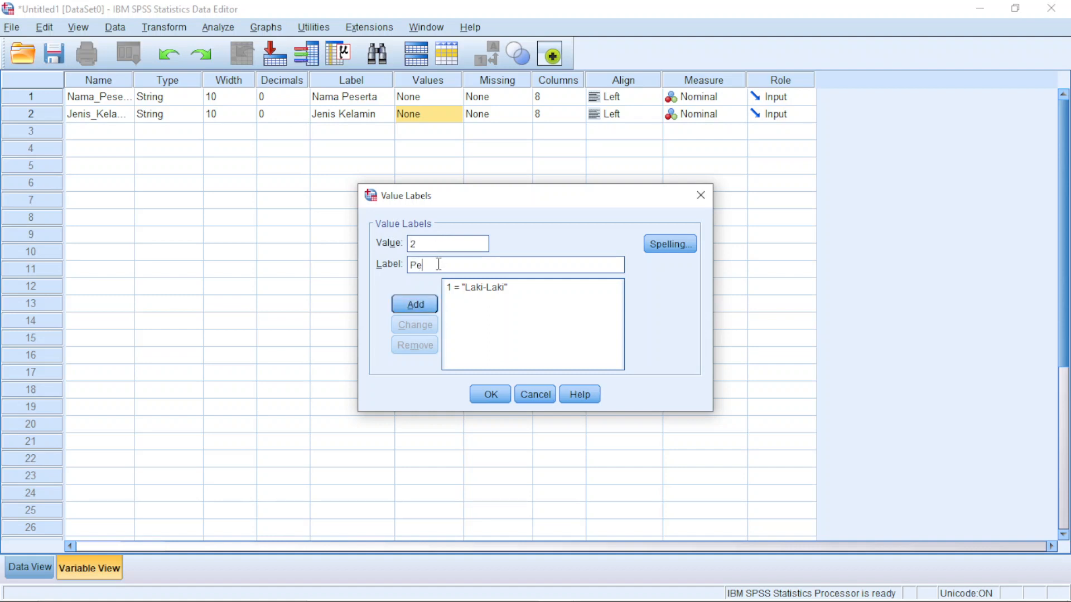
text(rempuan)
click(415, 304)
click(488, 394)
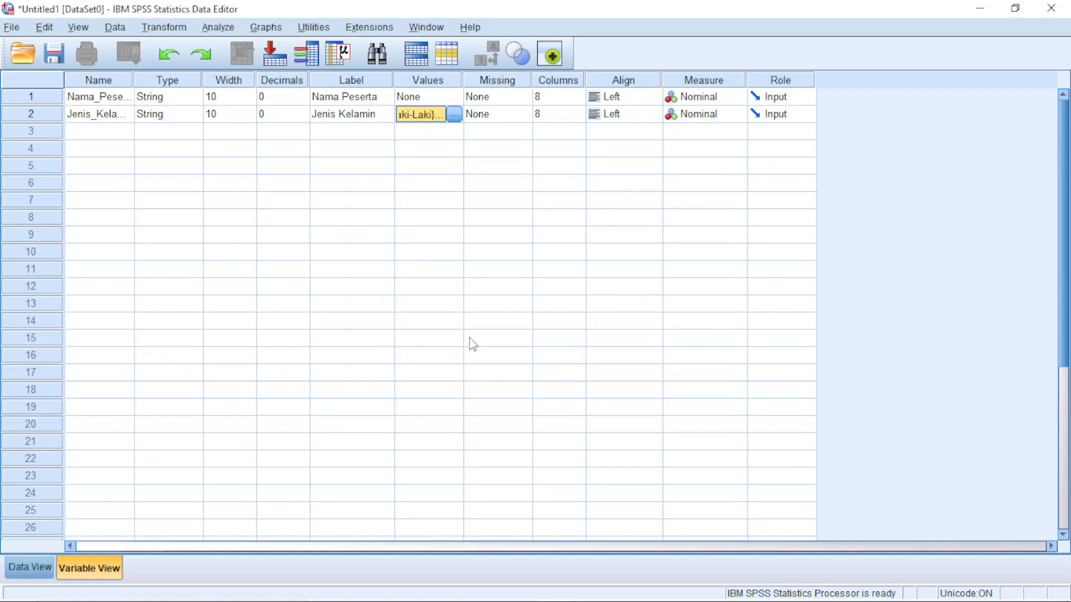
click(491, 116)
click(552, 115)
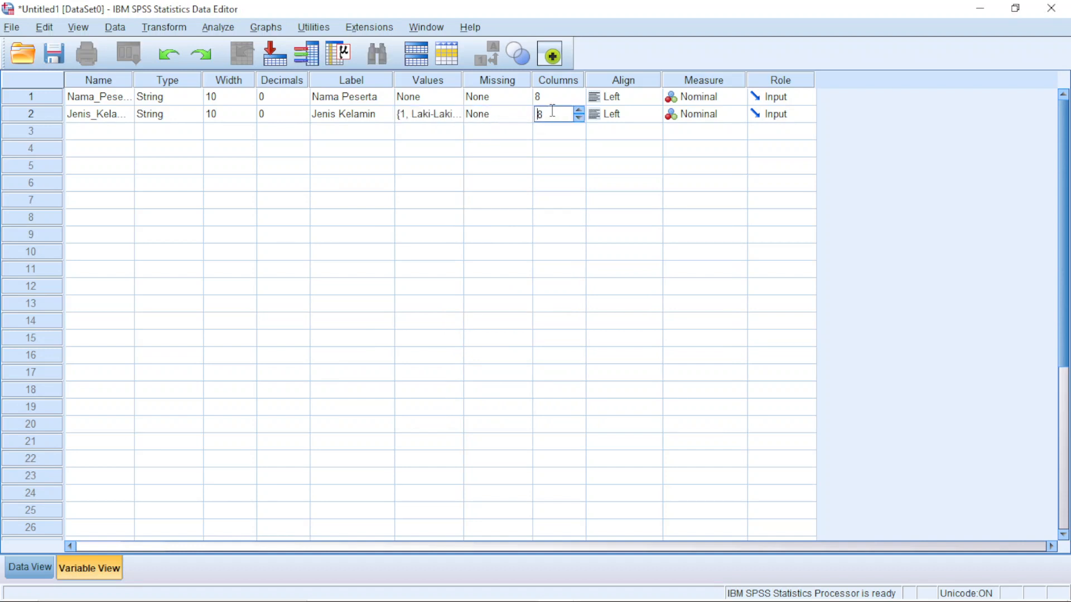
click(629, 120)
click(681, 115)
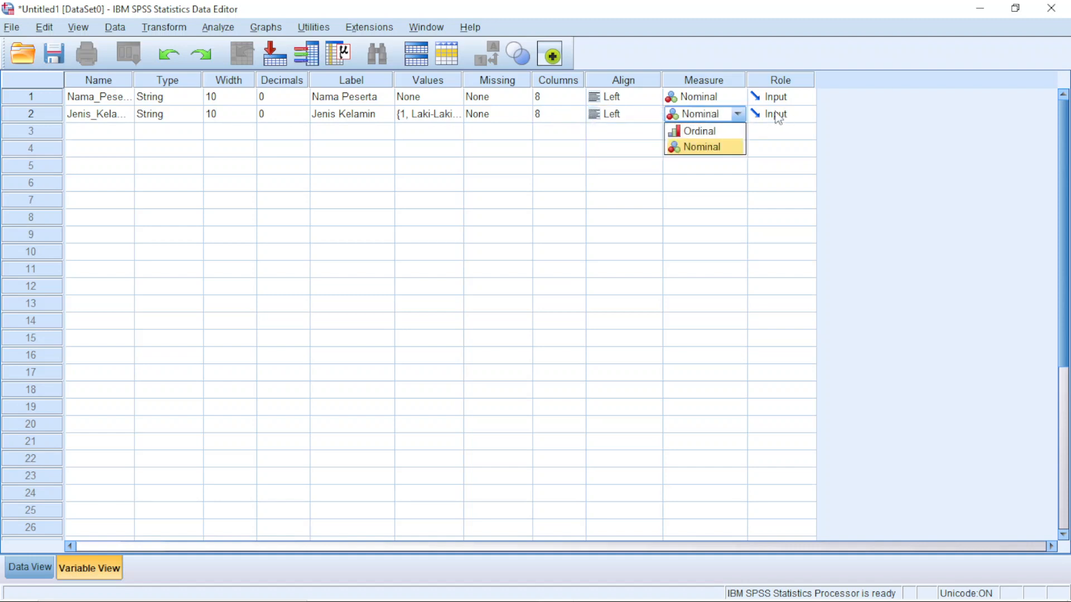
Step: Check the score column's heading in the Excel table, return to the SPSS dataset and name the third variable Nilai_Hasil_Tes
click(104, 132)
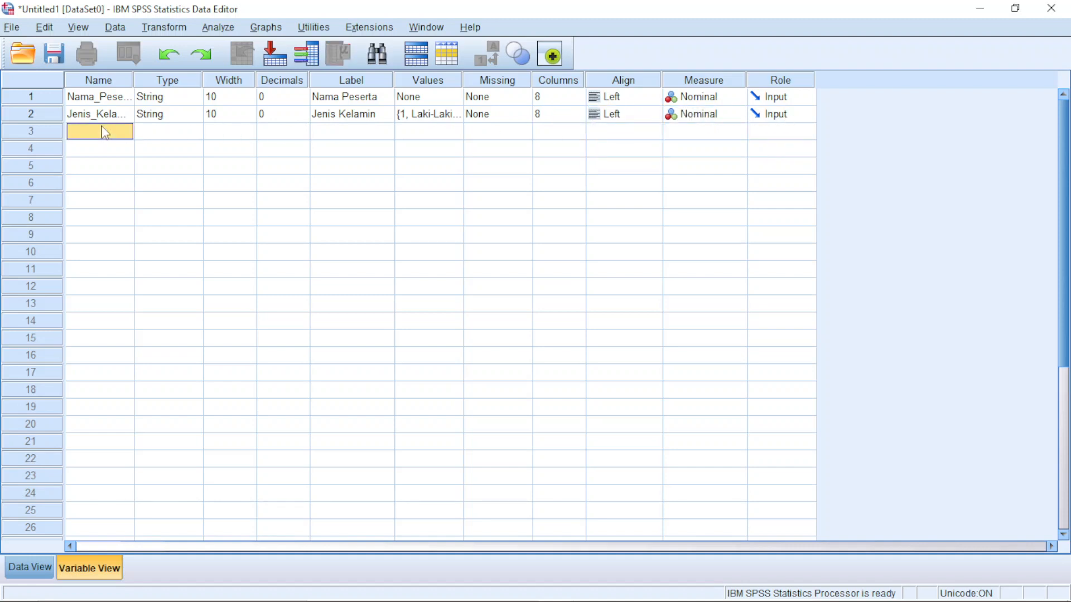
click(603, 587)
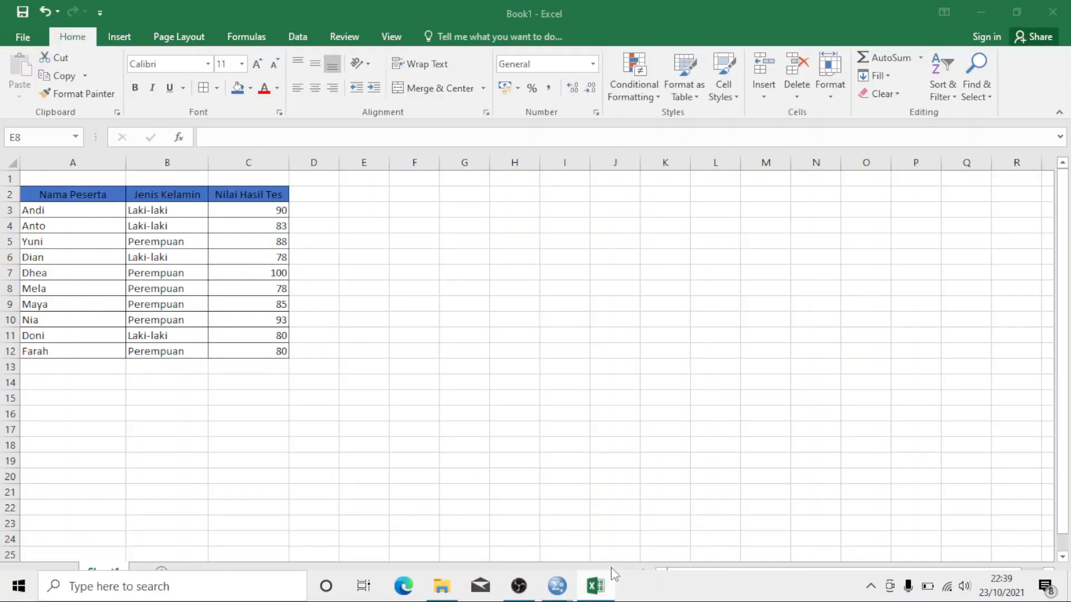
click(565, 589)
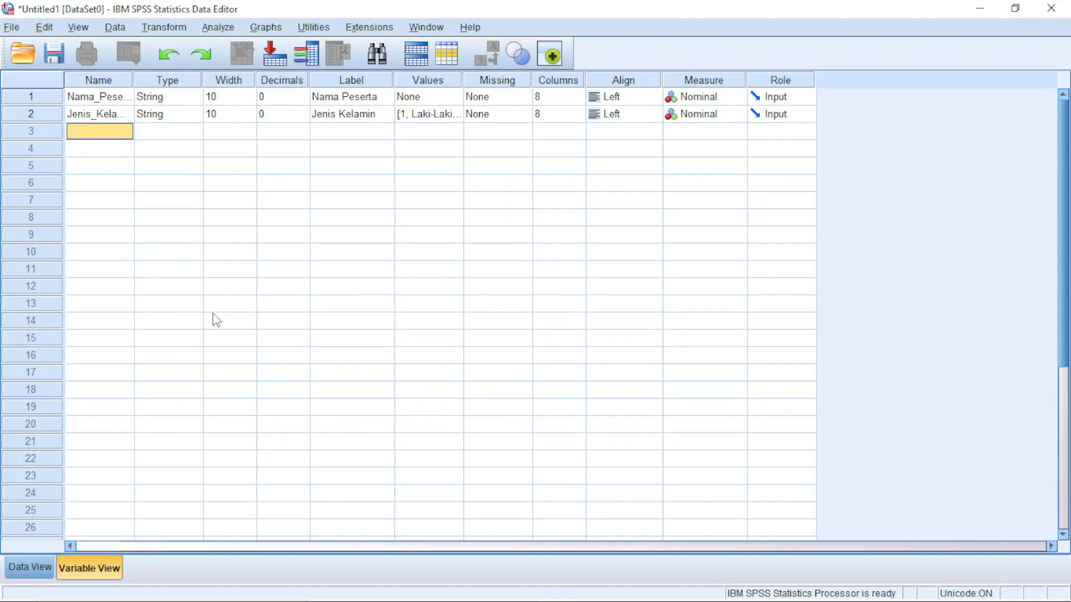
text(Nilai_Hasil)
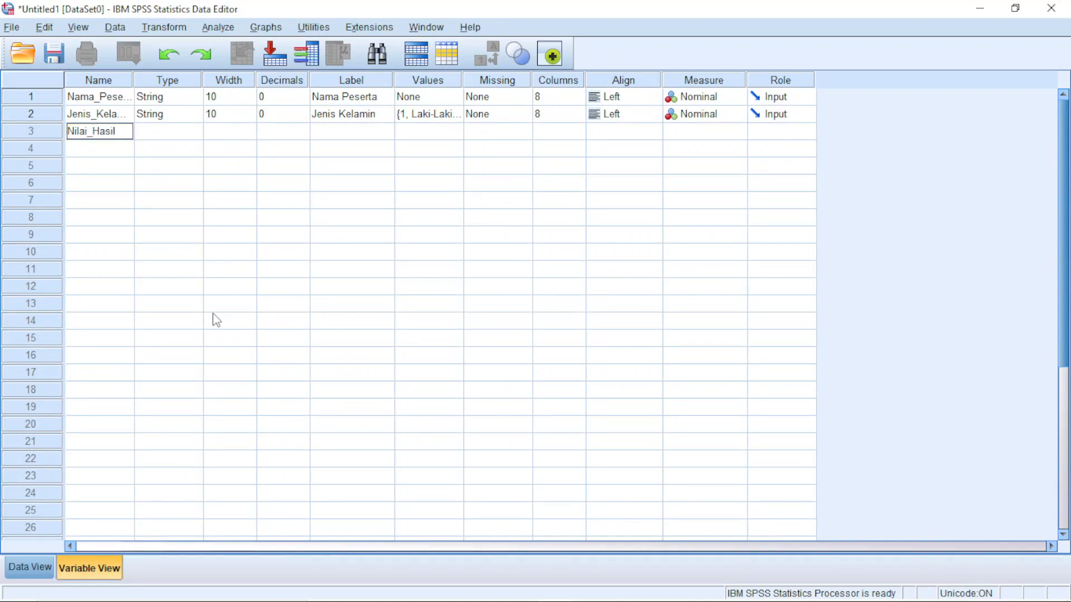
text(_Tes)
Step: Keep Nilai_Hasil_Tes numeric with a width of 3, checking the number of digits against the scores in the Excel table
click(162, 136)
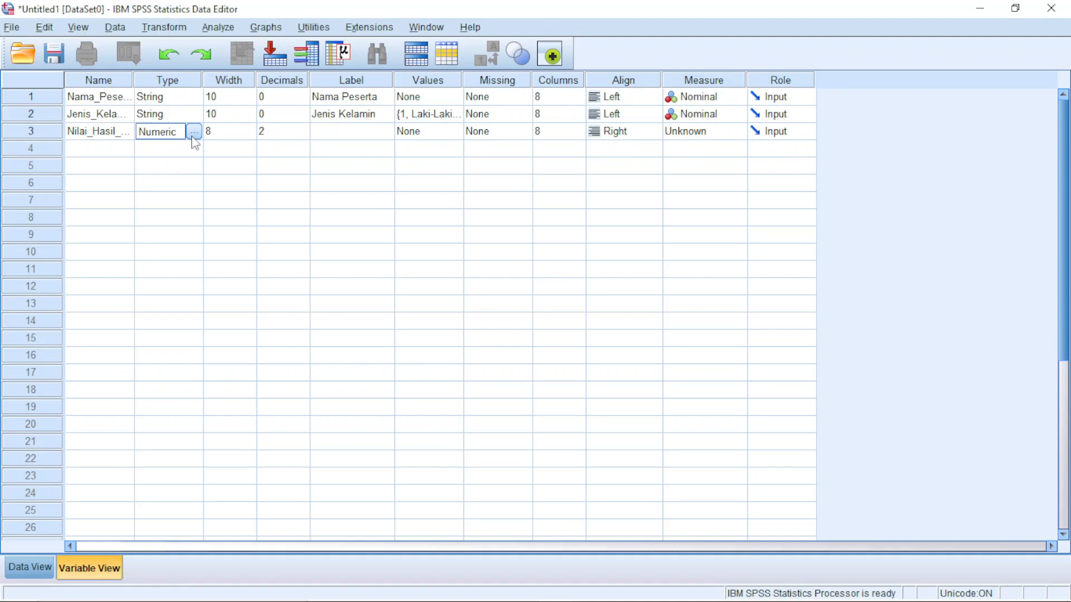
click(194, 132)
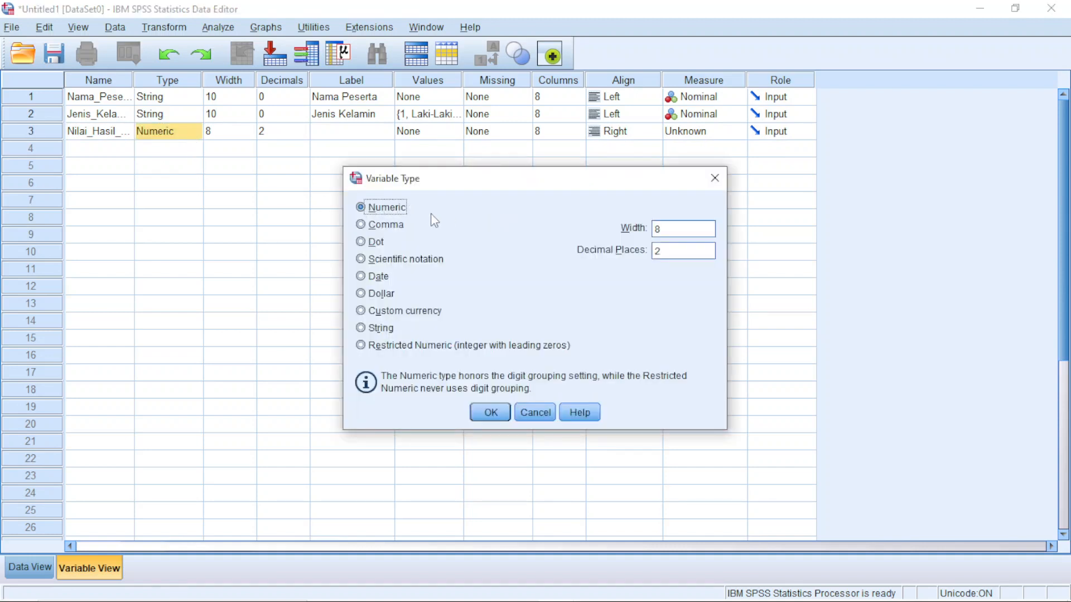
click(673, 229)
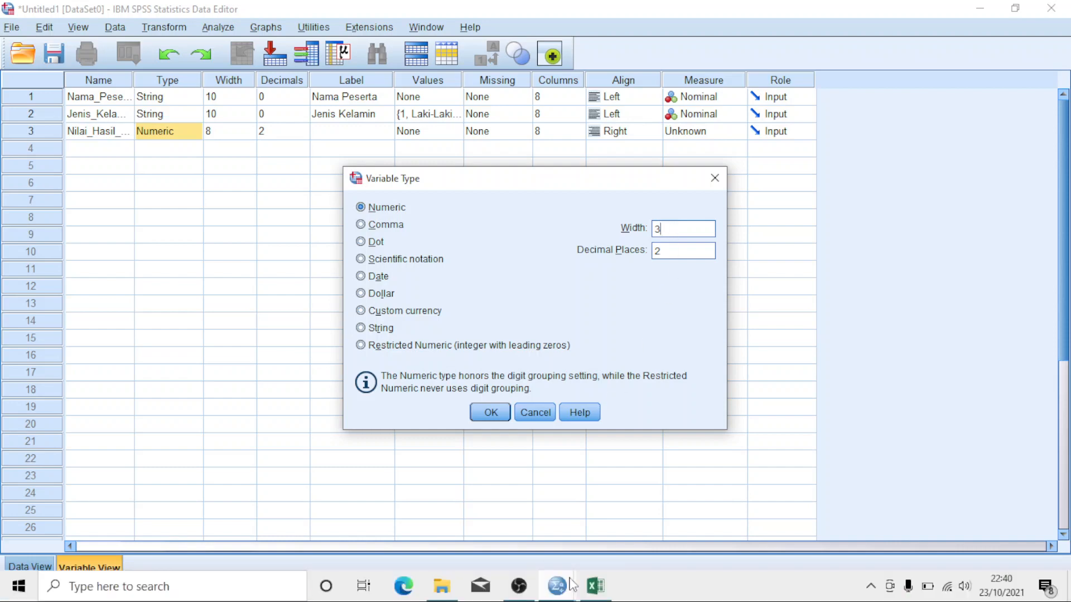
click(604, 589)
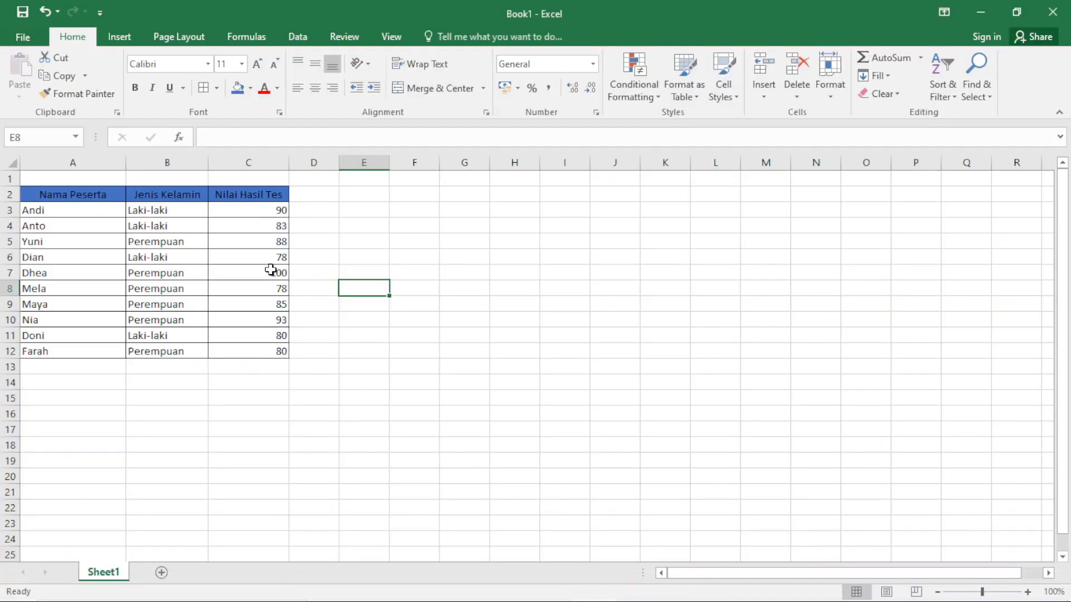
mouse_move(547, 590)
click(524, 518)
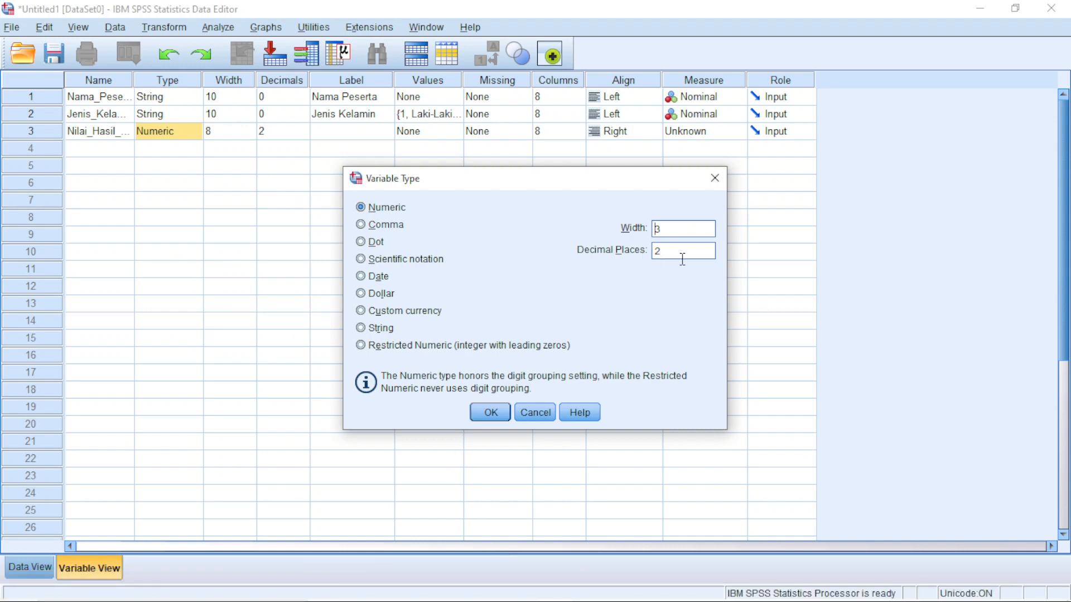
Step: Check the Excel scores for decimals, return to SPSS and apply 0 decimal places to Nilai_Hasil_Tes
click(596, 589)
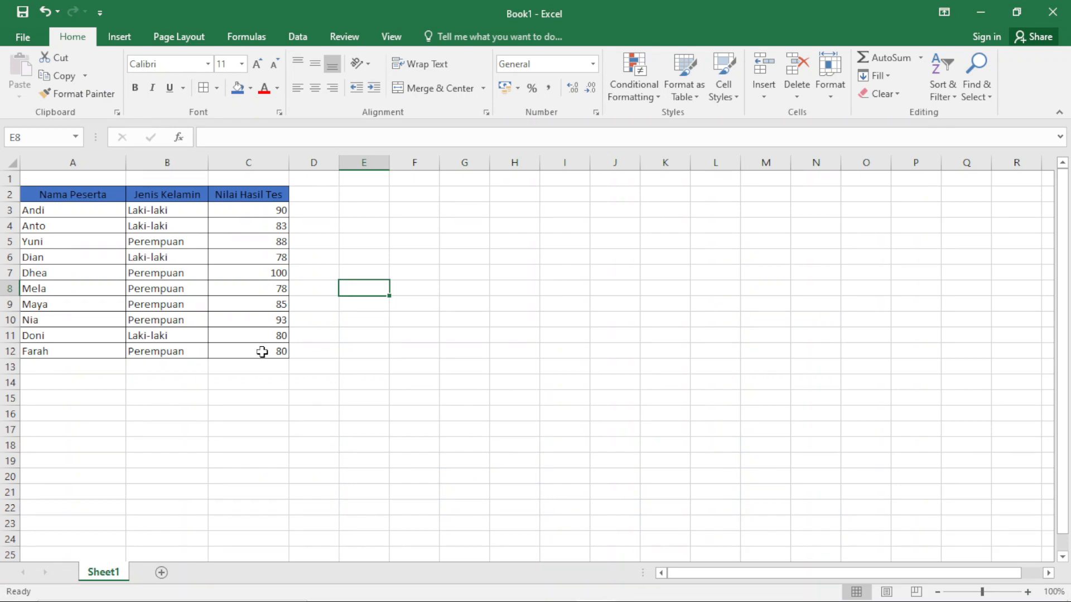
mouse_move(559, 587)
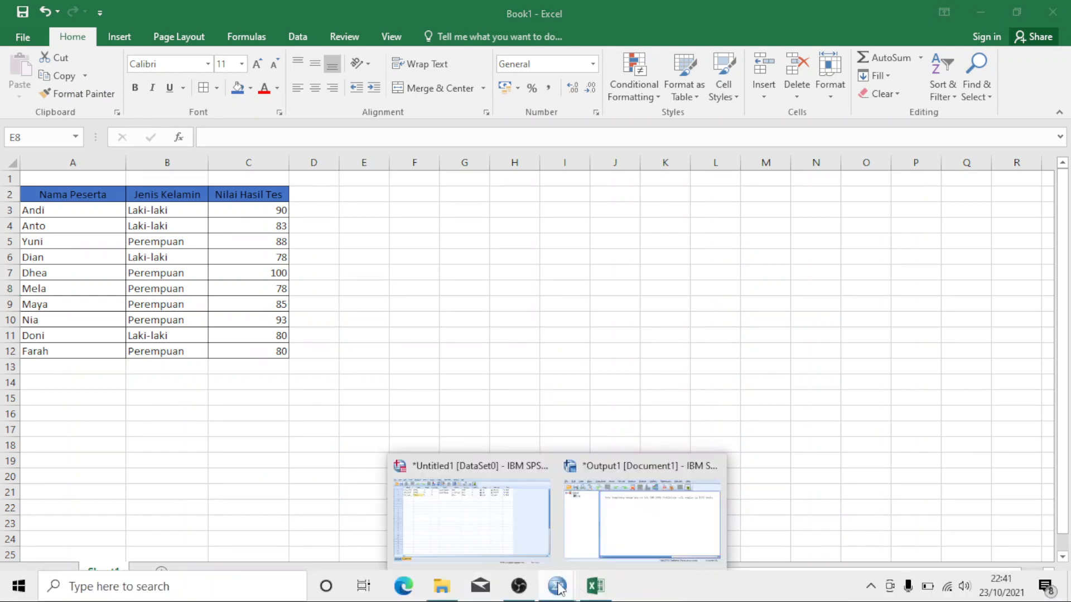
click(501, 536)
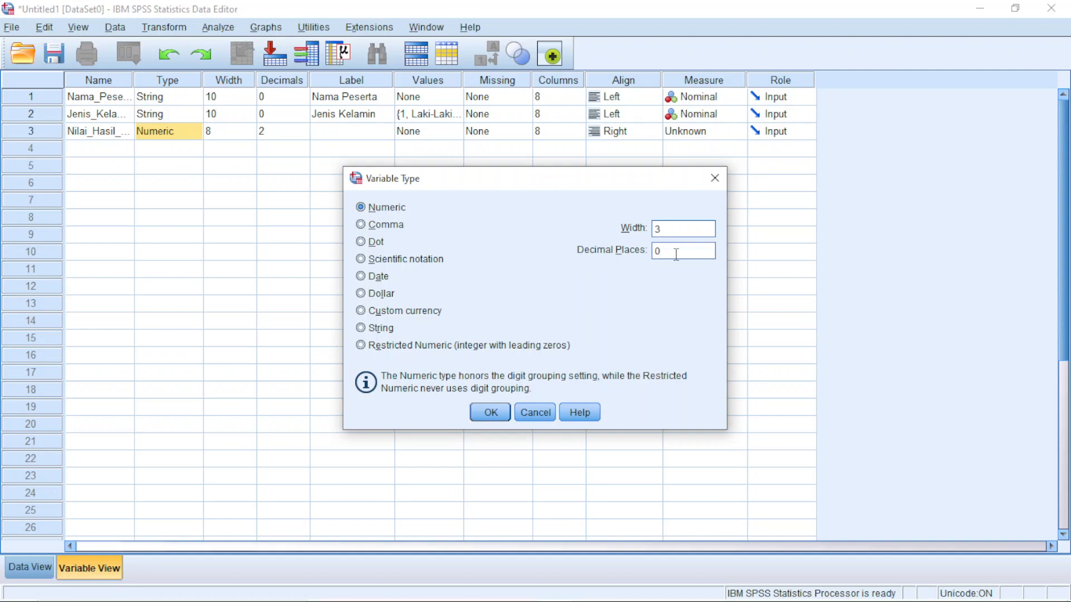
click(478, 413)
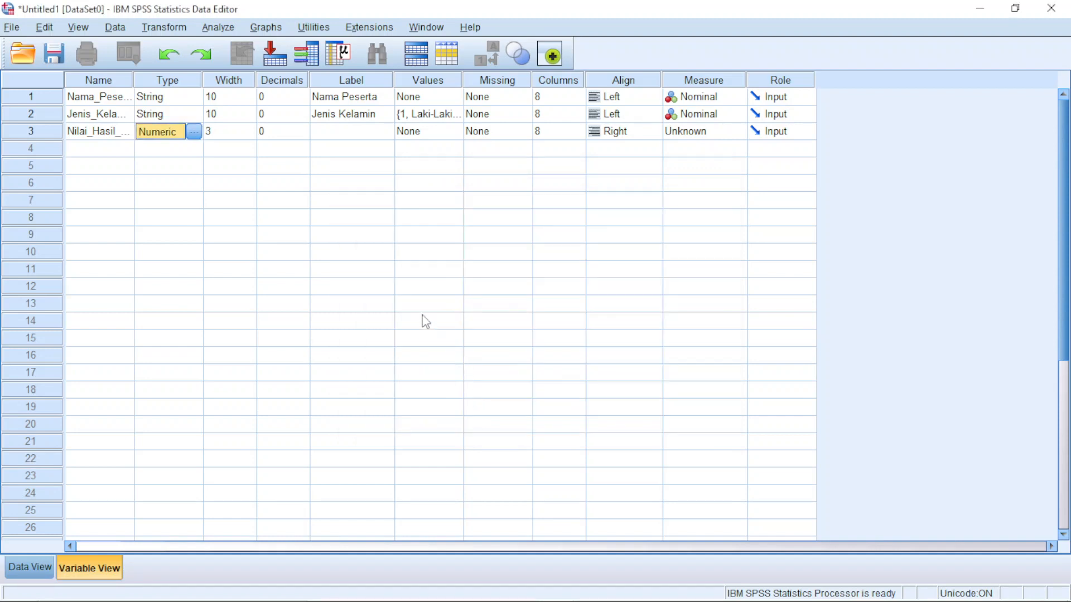
Step: Label the third variable Nilai Hasil Tes
click(348, 130)
text(Hasil)
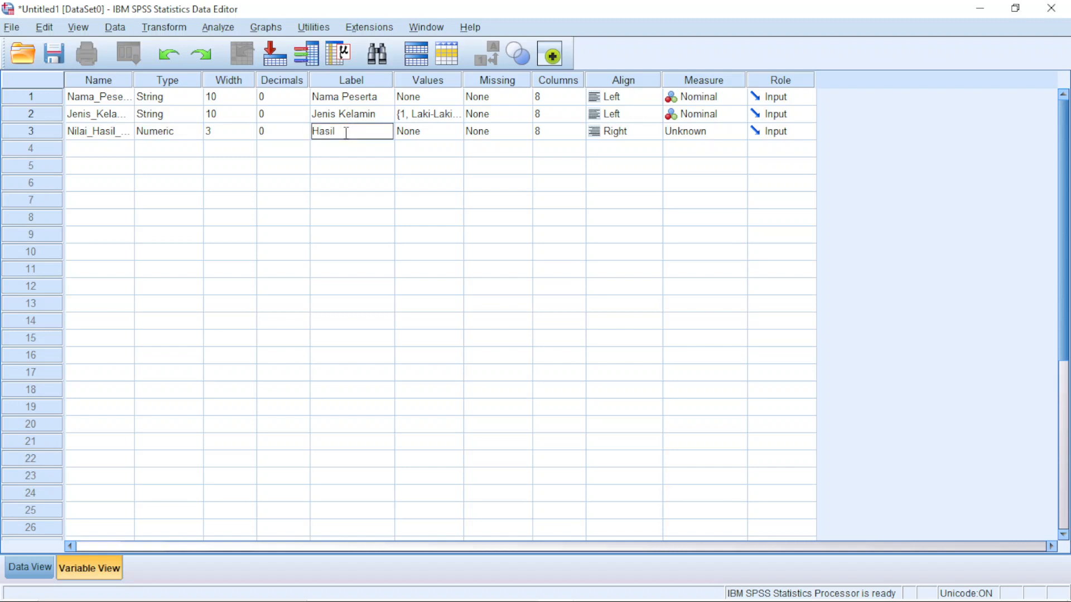
key(BackSpace)
key(BackSpace)
click(421, 135)
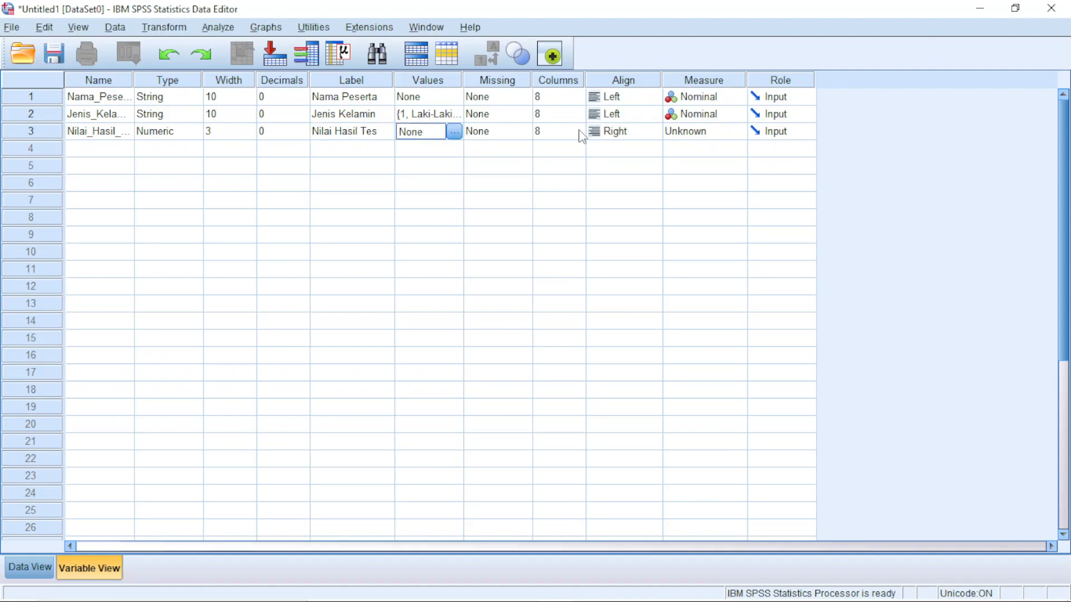
Step: Set the alignment of Nilai_Hasil_Tes to Center and its measurement level to Scale
click(611, 134)
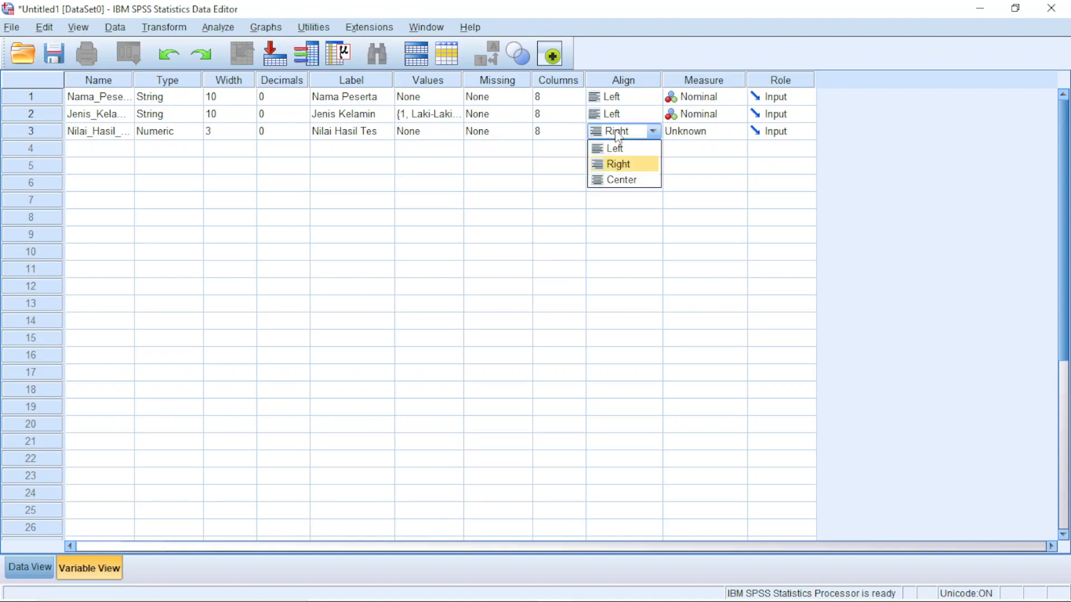
click(615, 179)
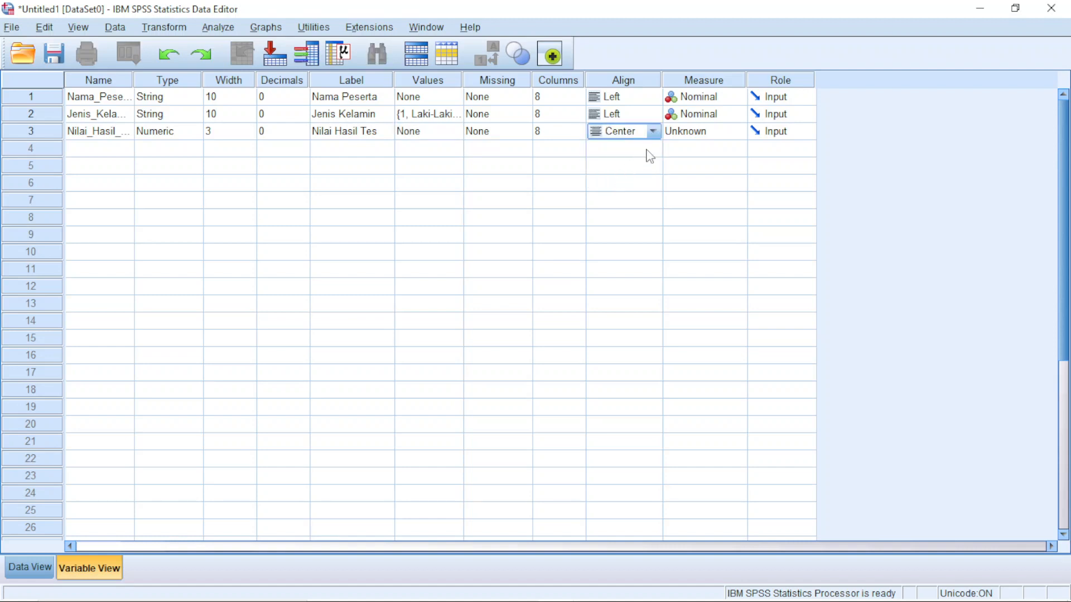
click(712, 131)
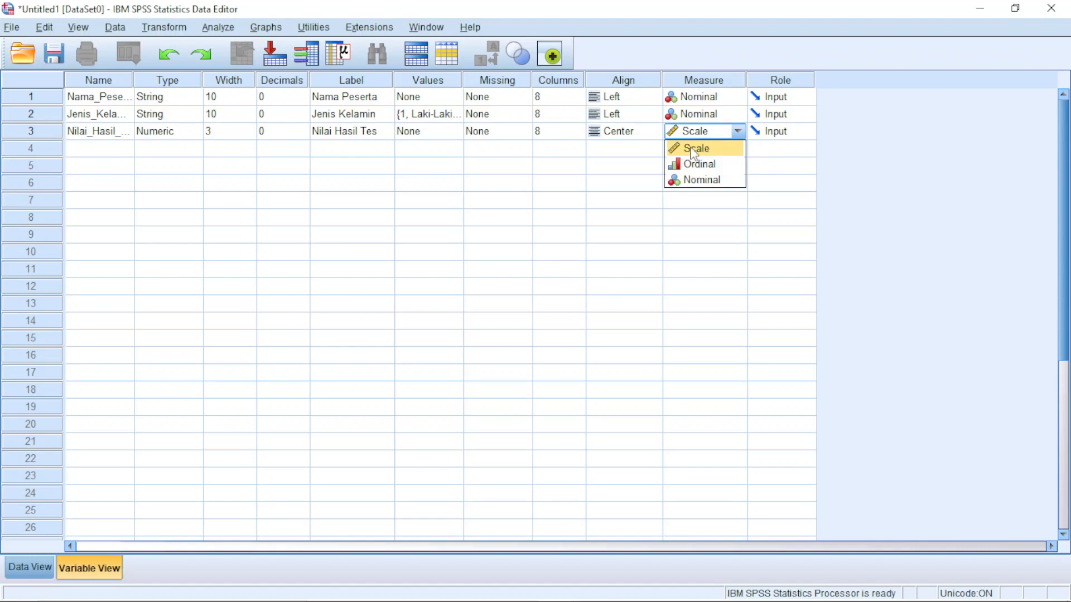
click(693, 150)
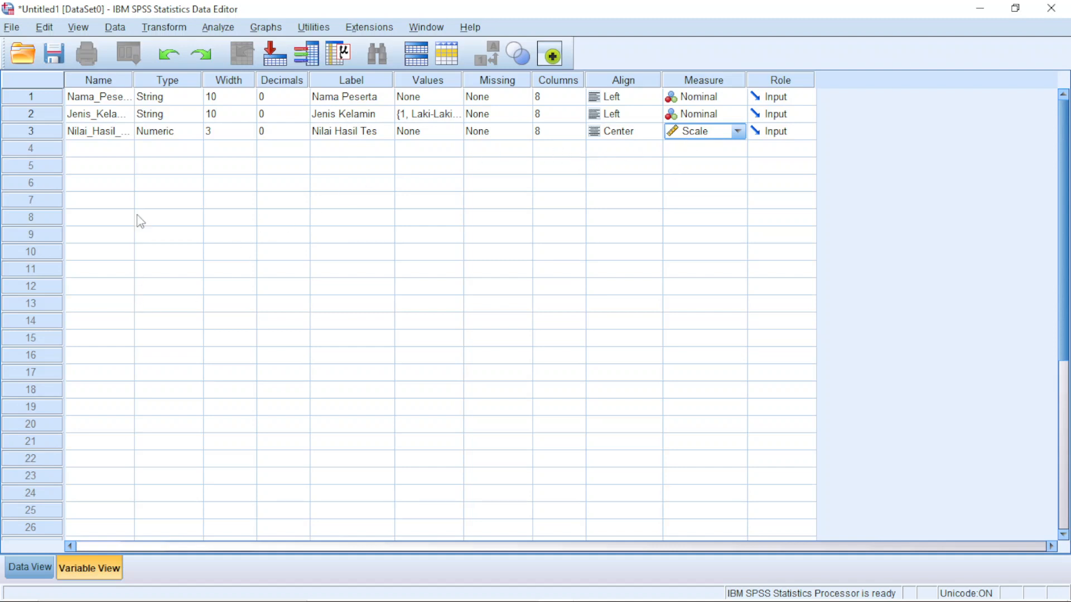
Step: Show the data grid and widen the three variable columns so each full variable name fits on one line
click(24, 569)
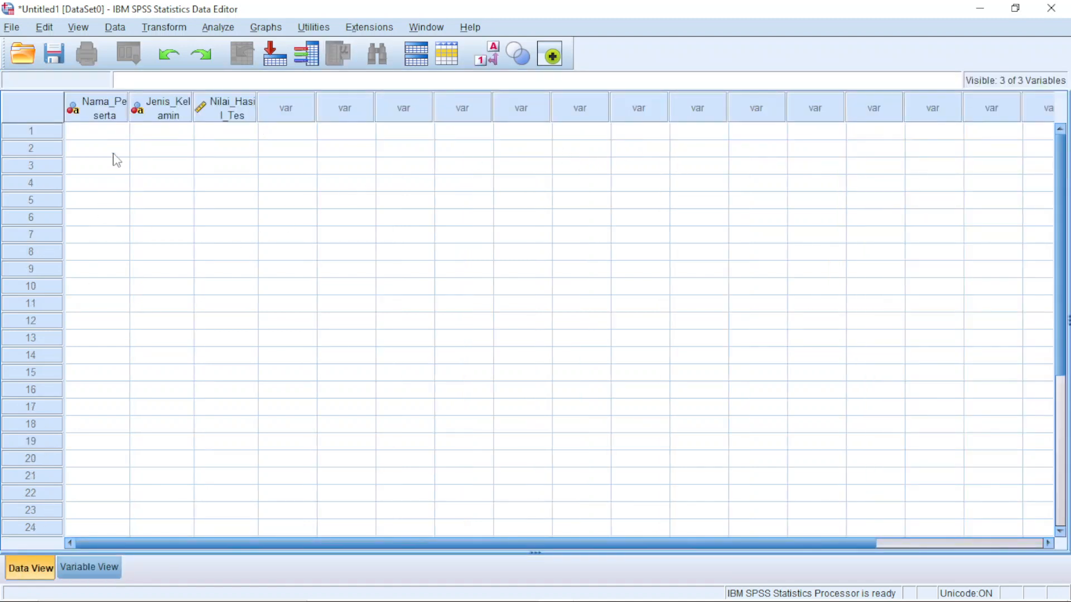
drag(126, 105, 163, 102)
drag(229, 103, 271, 102)
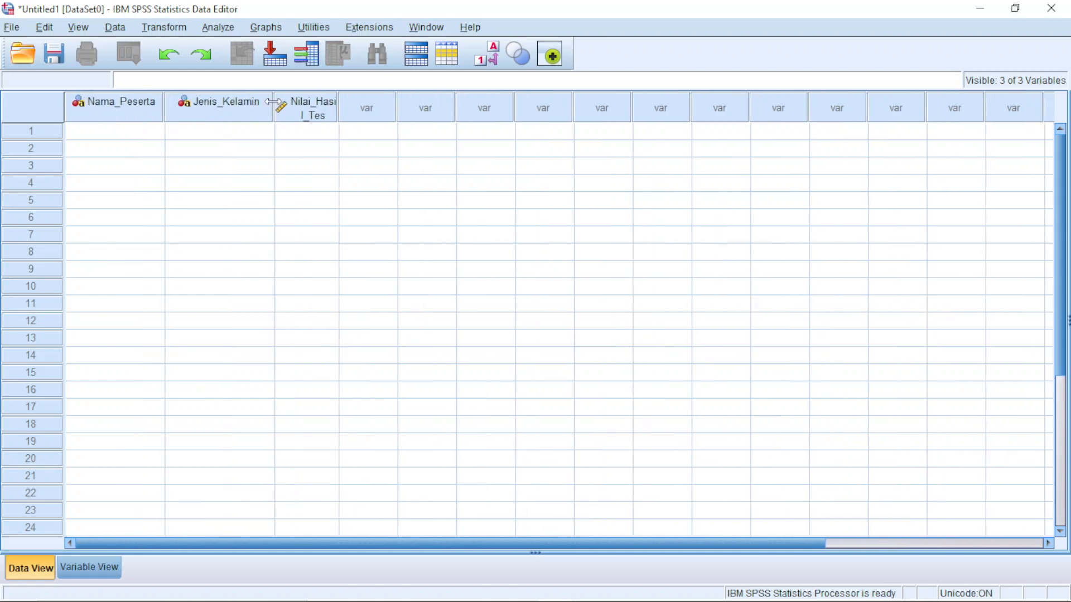
drag(338, 105, 383, 99)
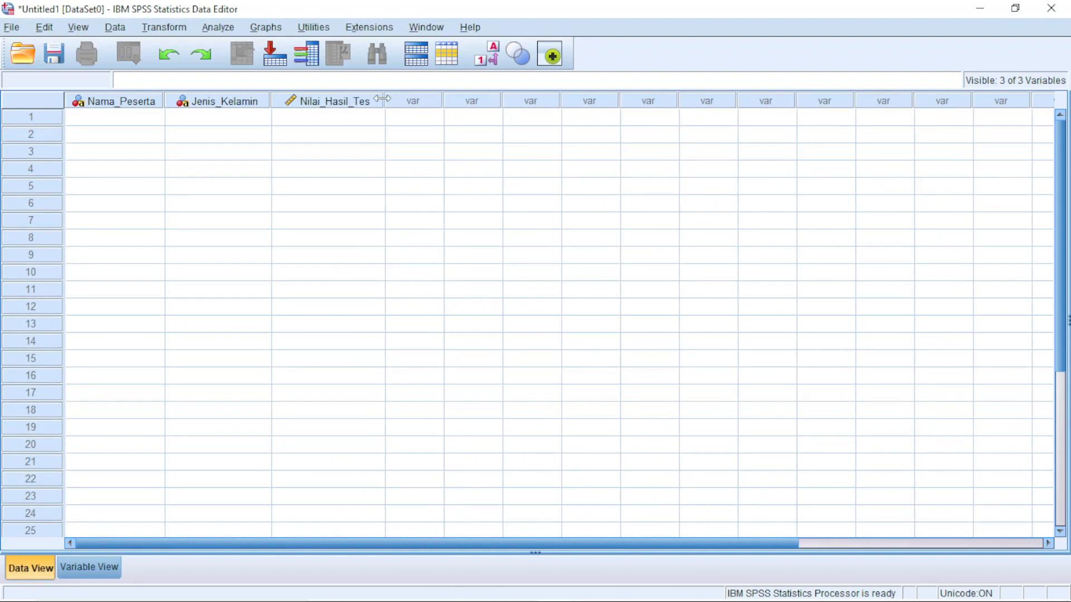
Step: Select the first Nama_Peserta cell as the destination, then switch to Excel and copy the participant rows A3:C12 without the headings
click(106, 122)
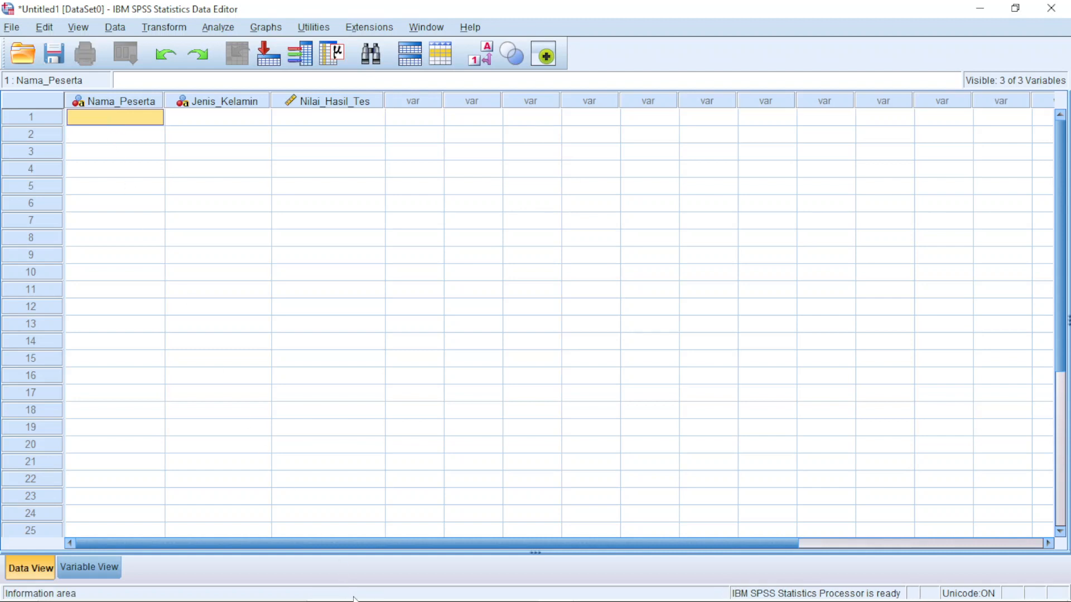
mouse_move(492, 599)
click(589, 591)
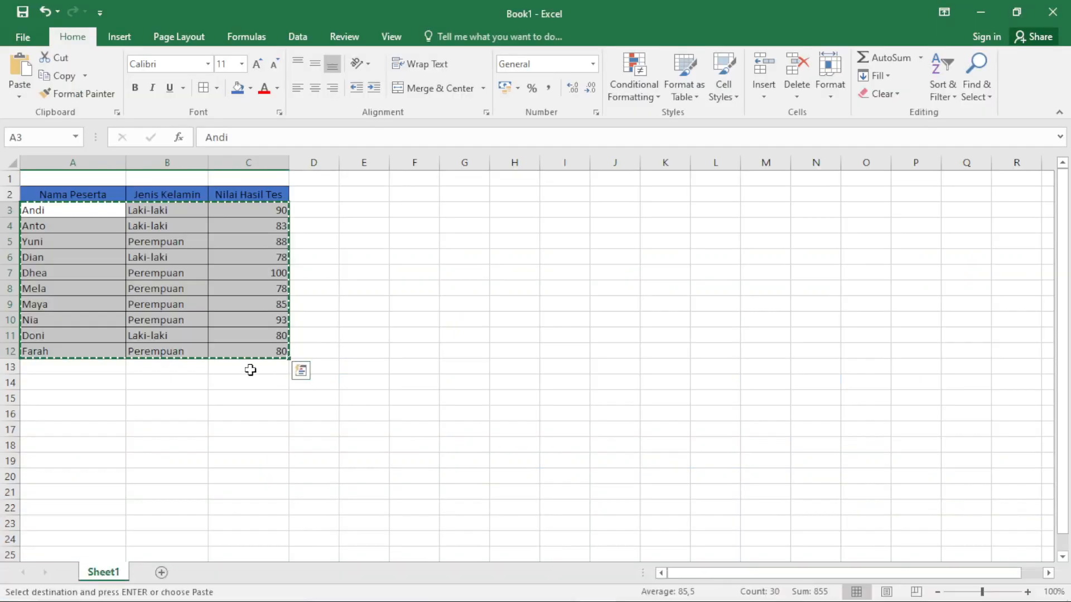
click(168, 396)
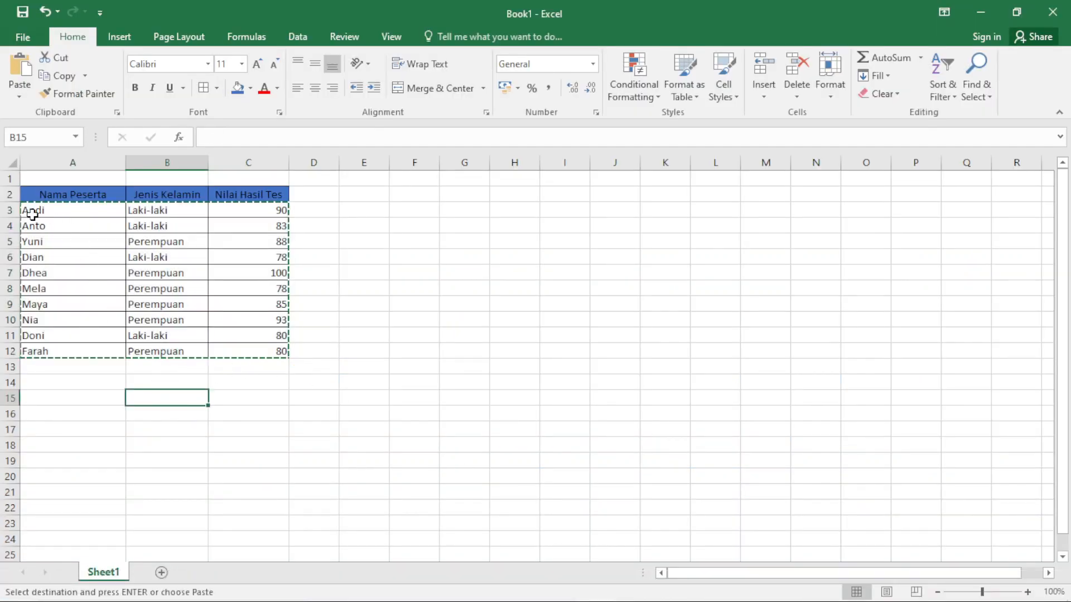
drag(28, 210, 263, 352)
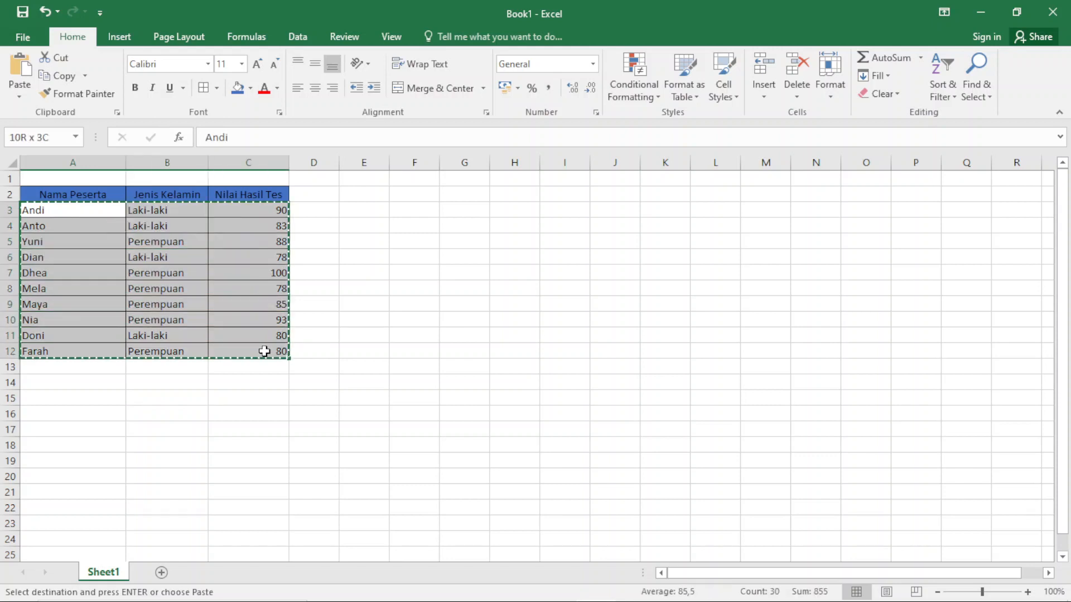
right_click(266, 350)
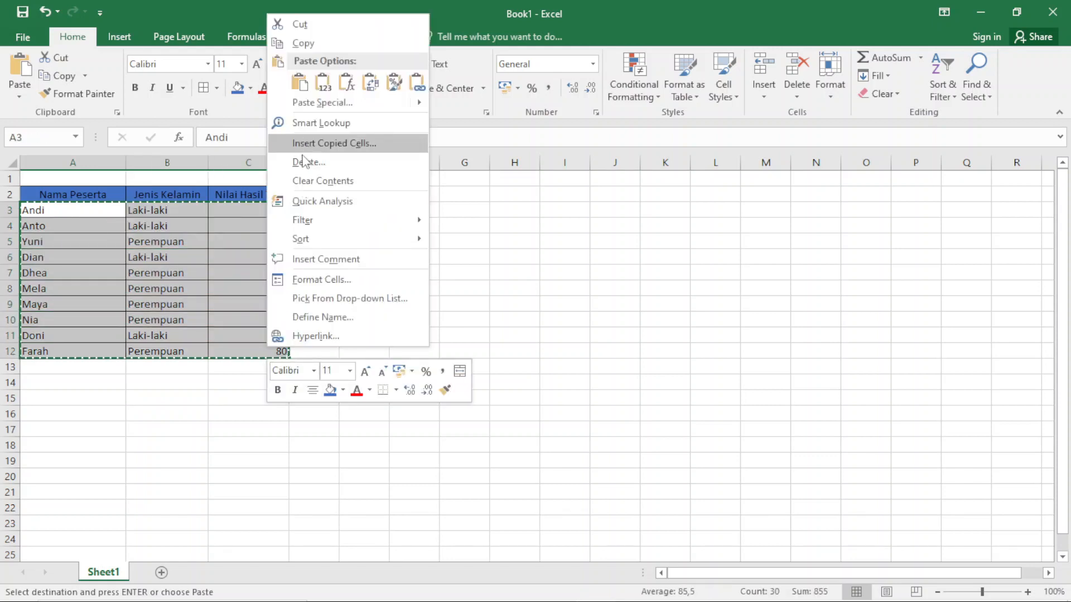
click(300, 43)
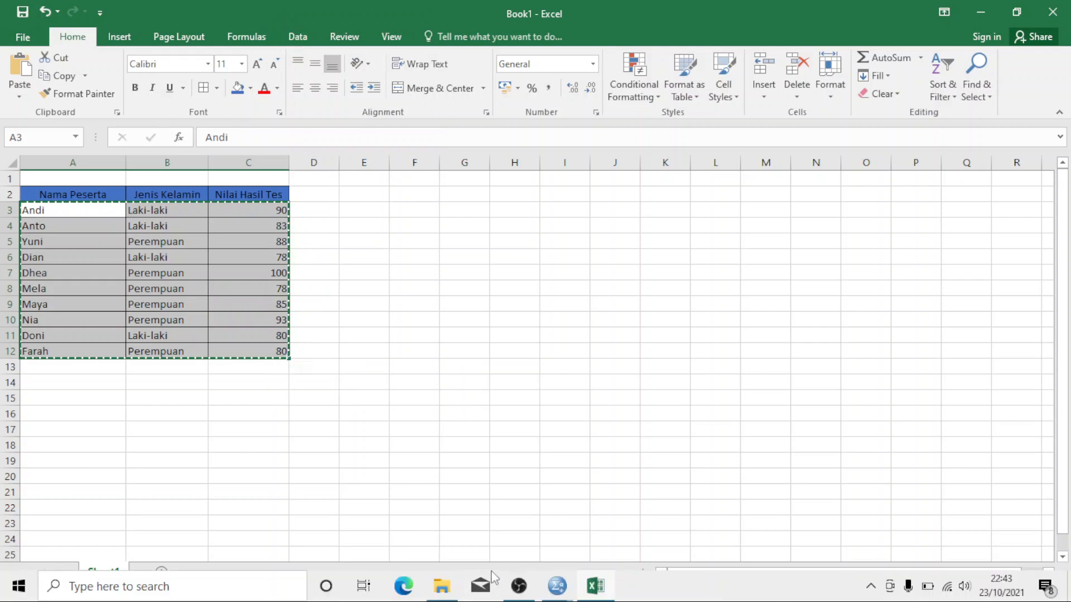
Step: Return to the SPSS dataset and paste the copied participant data starting at the first Nama_Peserta cell
click(556, 586)
click(457, 531)
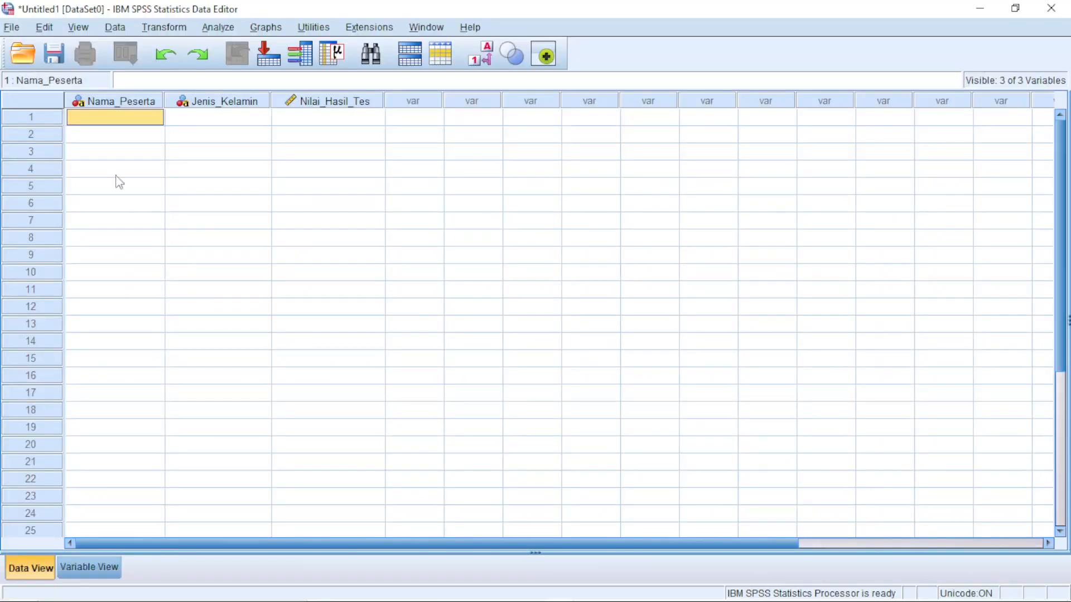
right_click(106, 118)
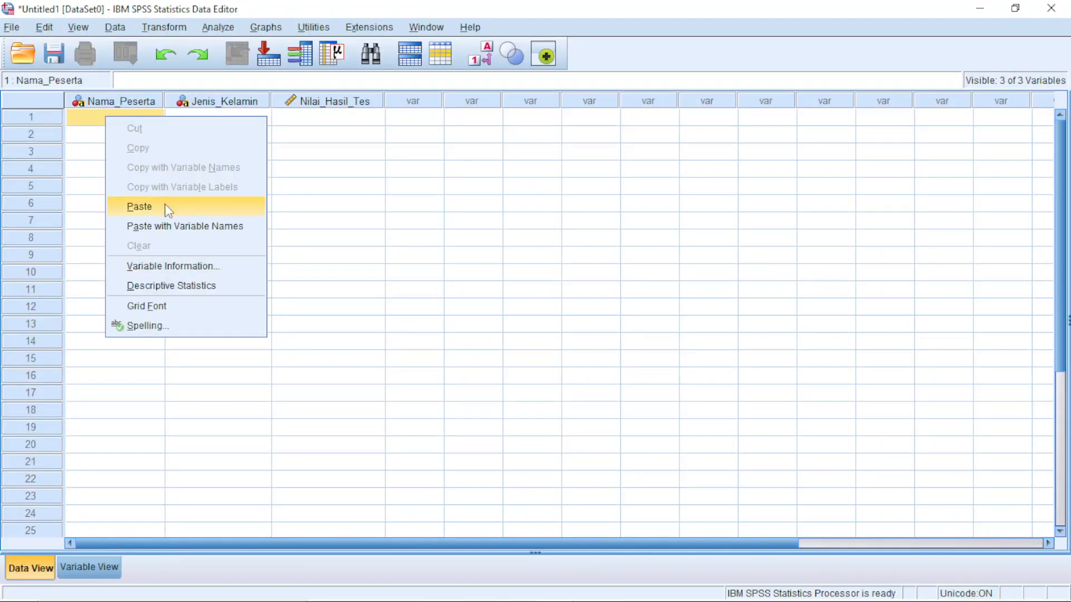
click(156, 208)
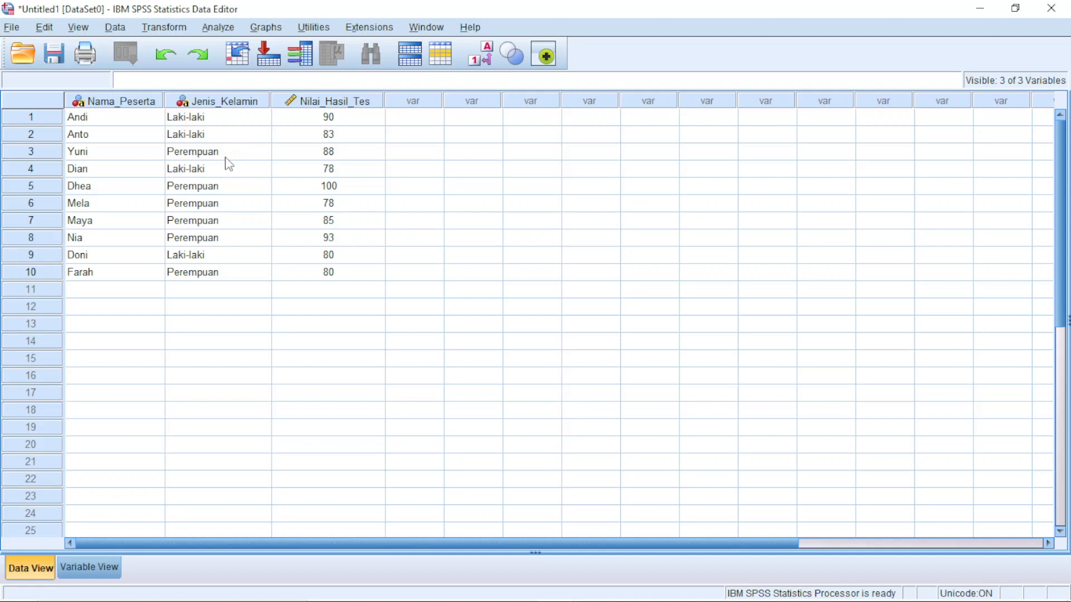
Step: Run a Frequencies analysis with frequency tables for Jenis Kelamin, view the resulting output and minimize the output window
click(222, 31)
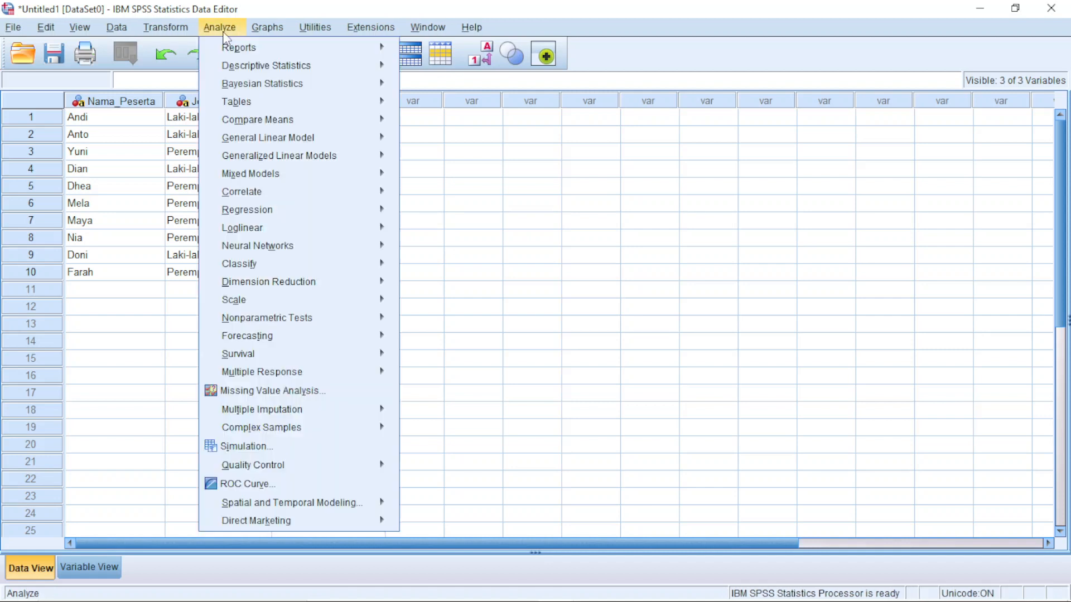
mouse_move(263, 66)
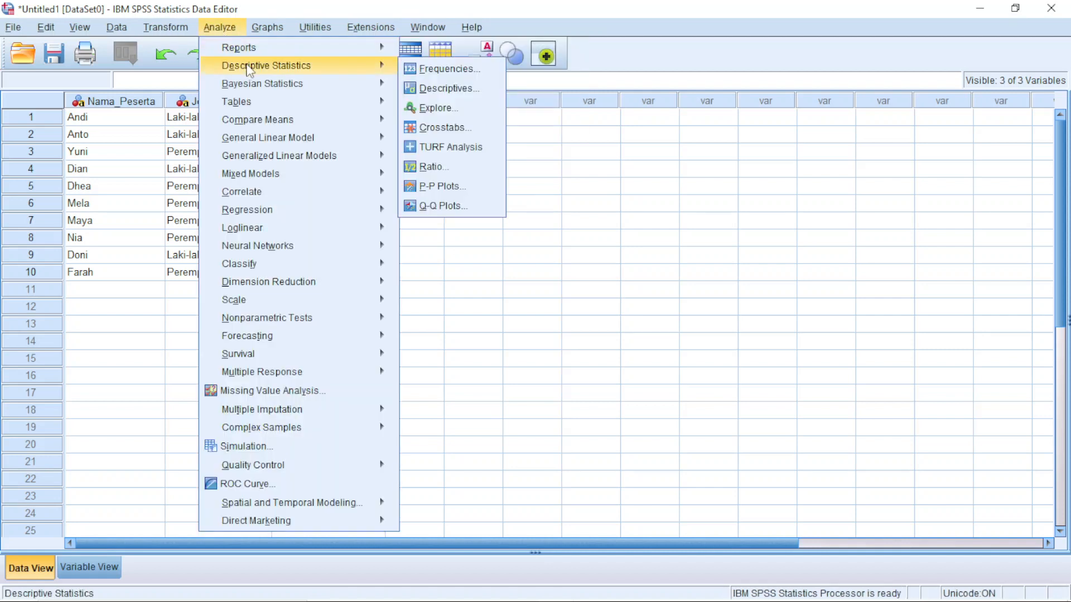
click(413, 68)
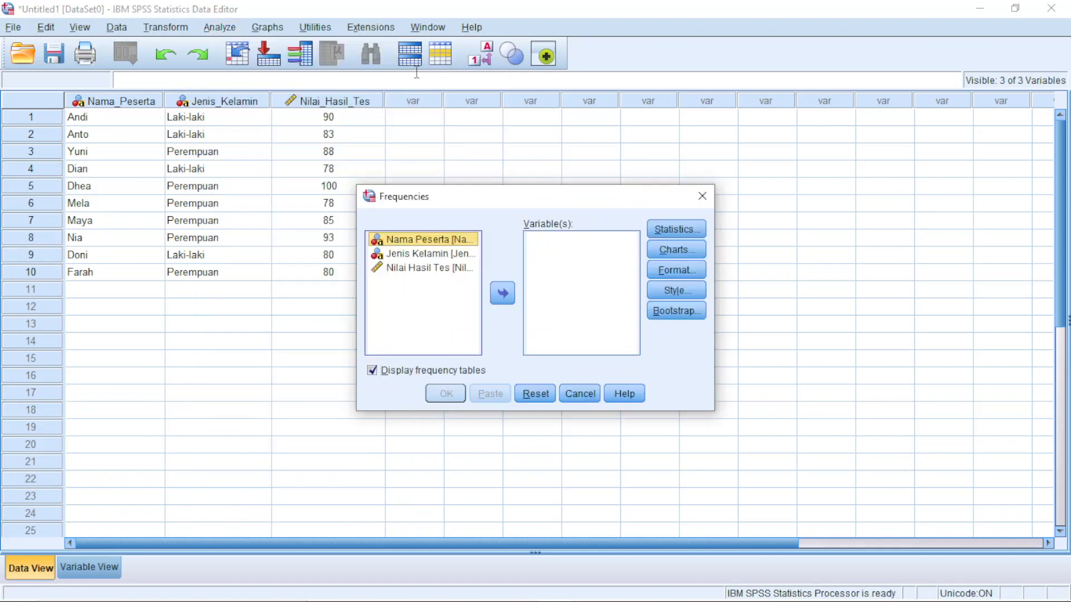
click(439, 254)
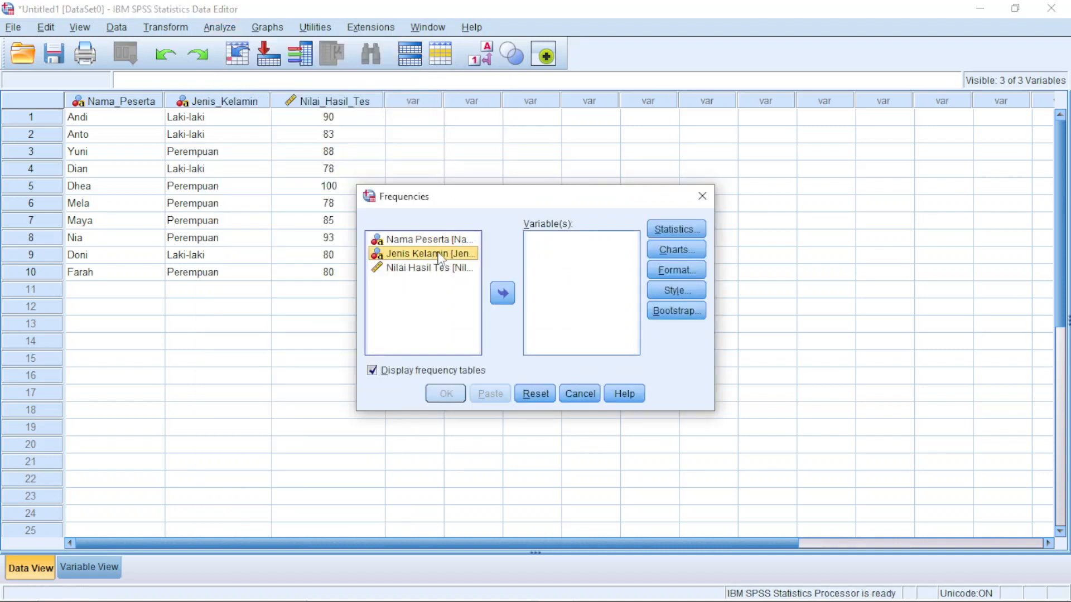
click(499, 293)
click(446, 393)
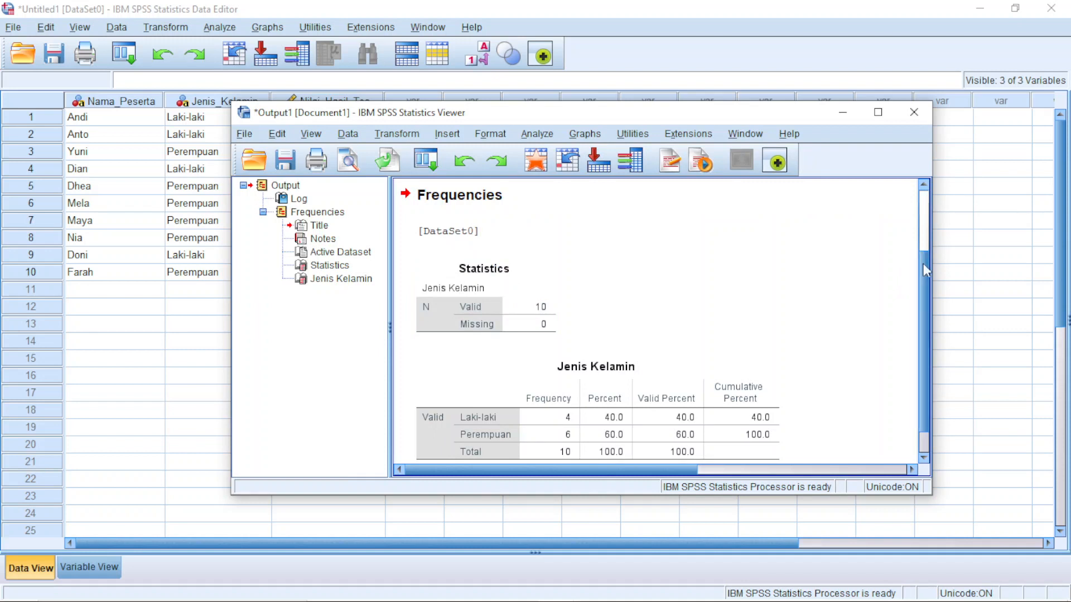
drag(923, 267, 923, 284)
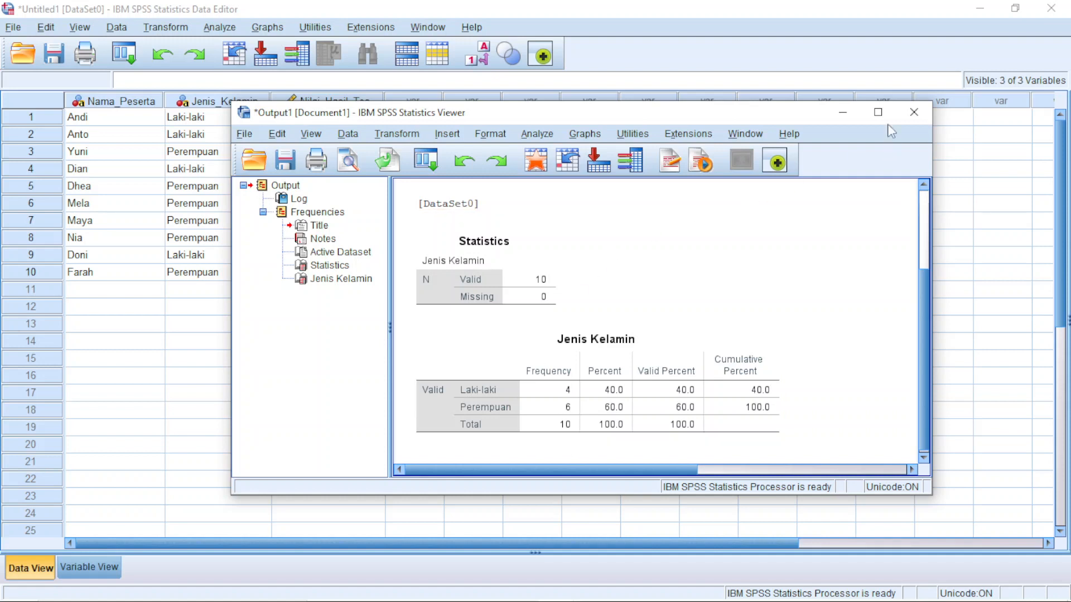
click(844, 114)
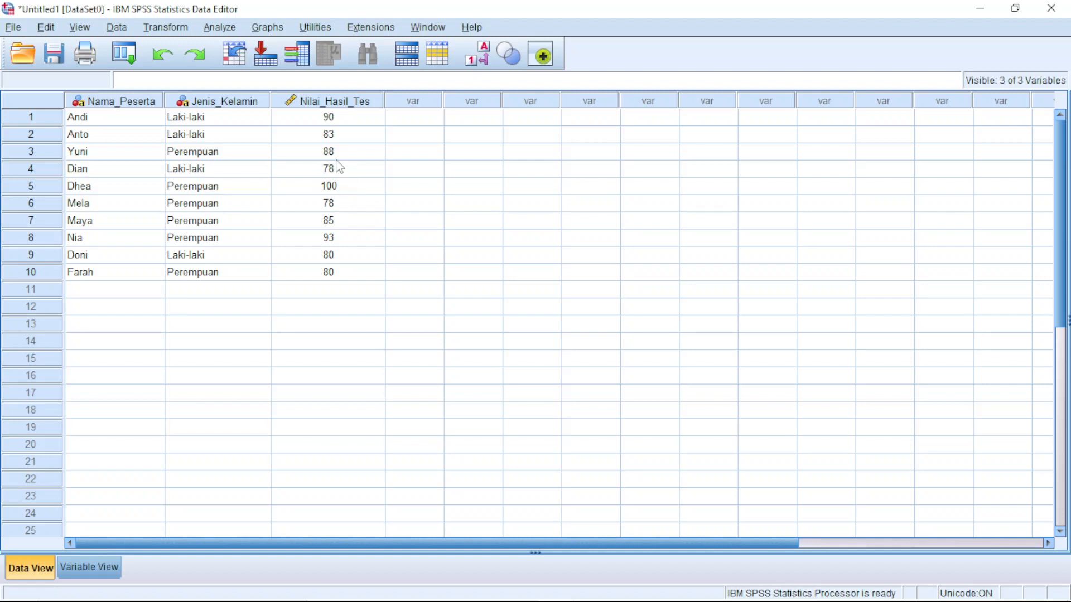
Step: Run a Descriptives analysis with Nilai Hasil Tes as the only variable, keeping the default statistics
click(219, 26)
mouse_move(262, 67)
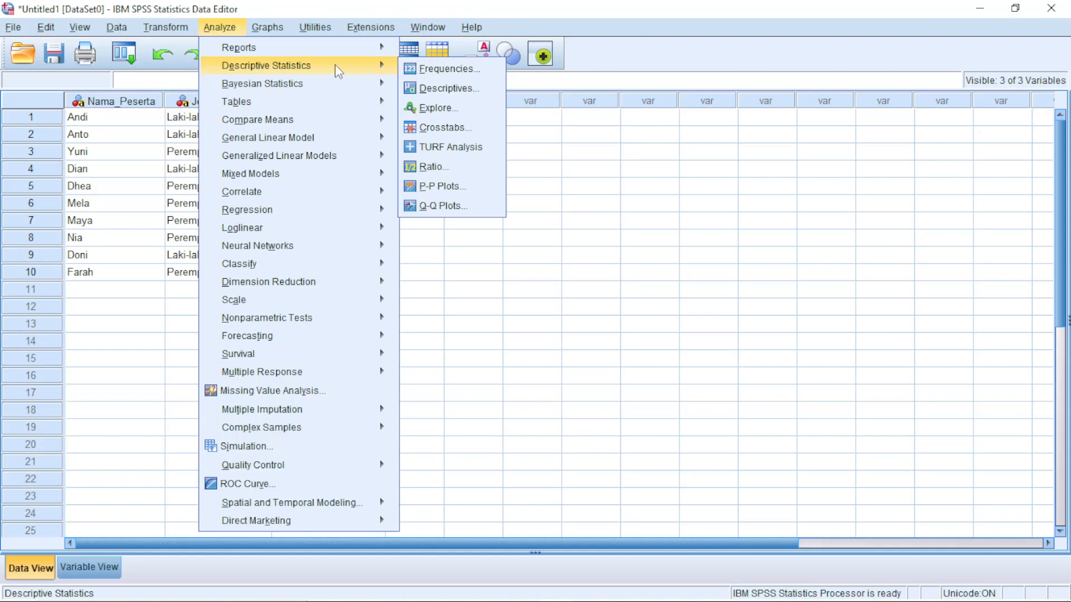
click(427, 90)
click(498, 294)
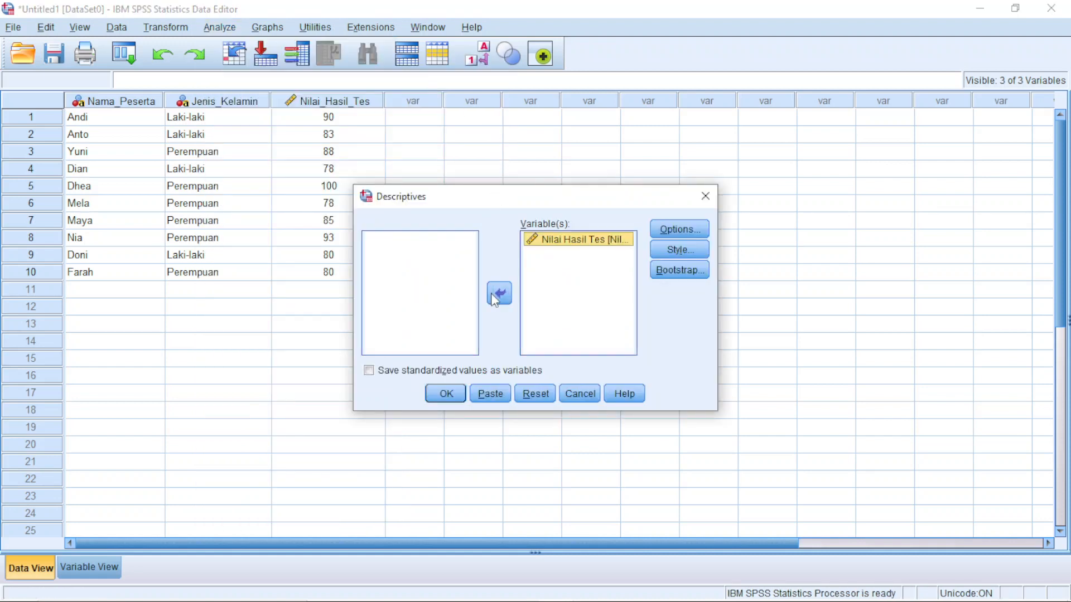
click(456, 397)
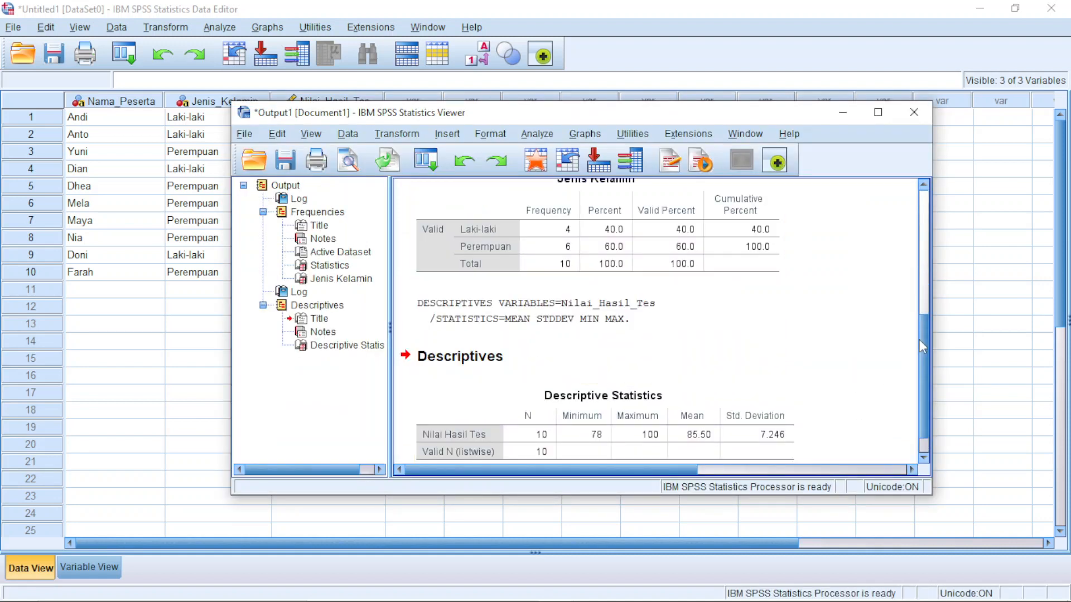
Step: Examine the Descriptive Statistics table beside the dataset, then minimize the output window
drag(919, 339, 918, 353)
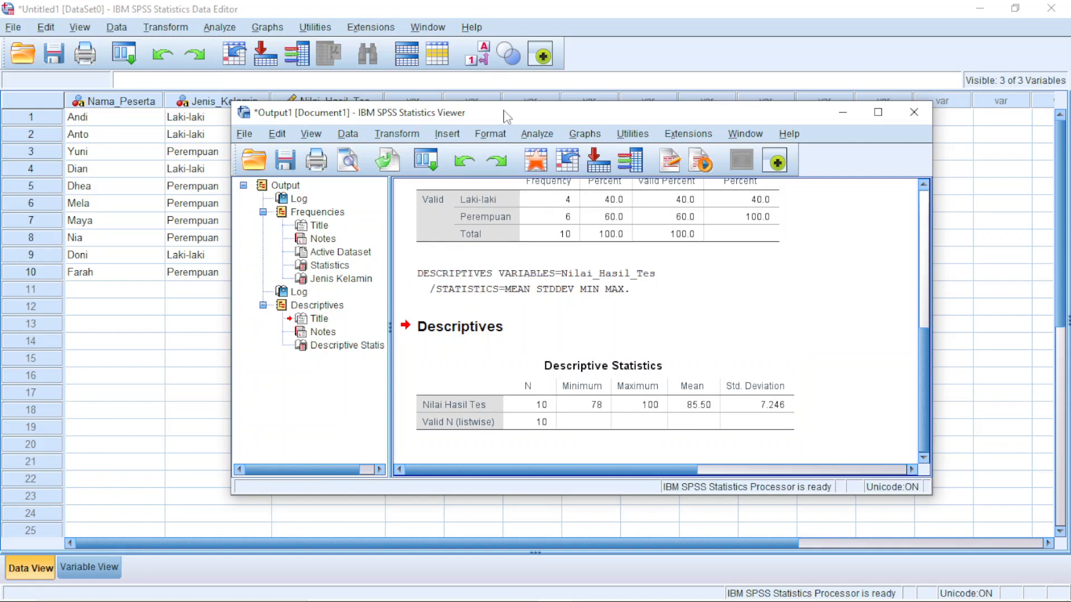
drag(506, 115, 633, 102)
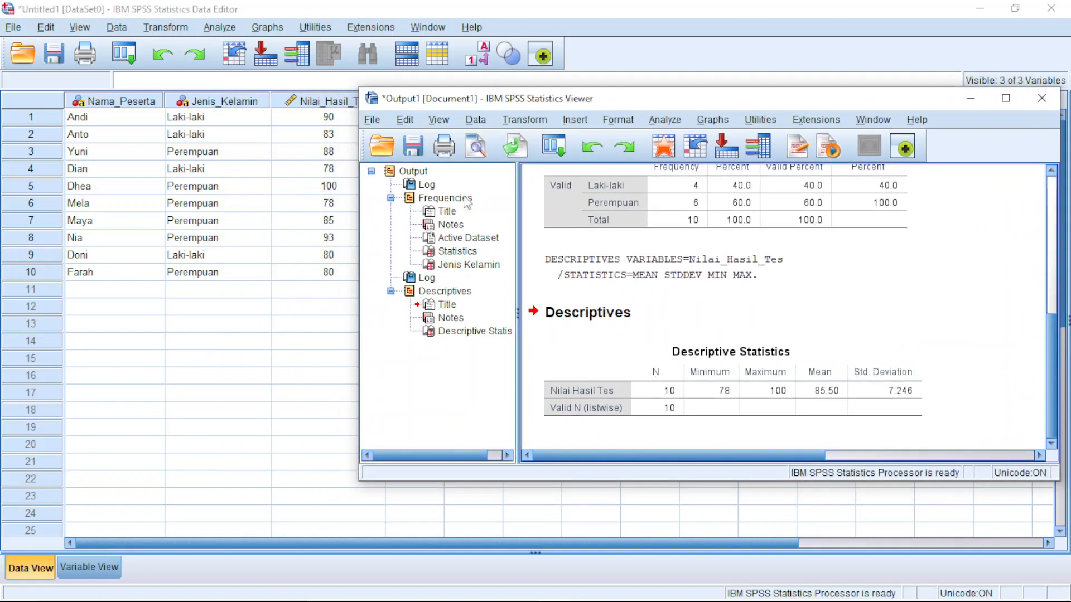
click(755, 410)
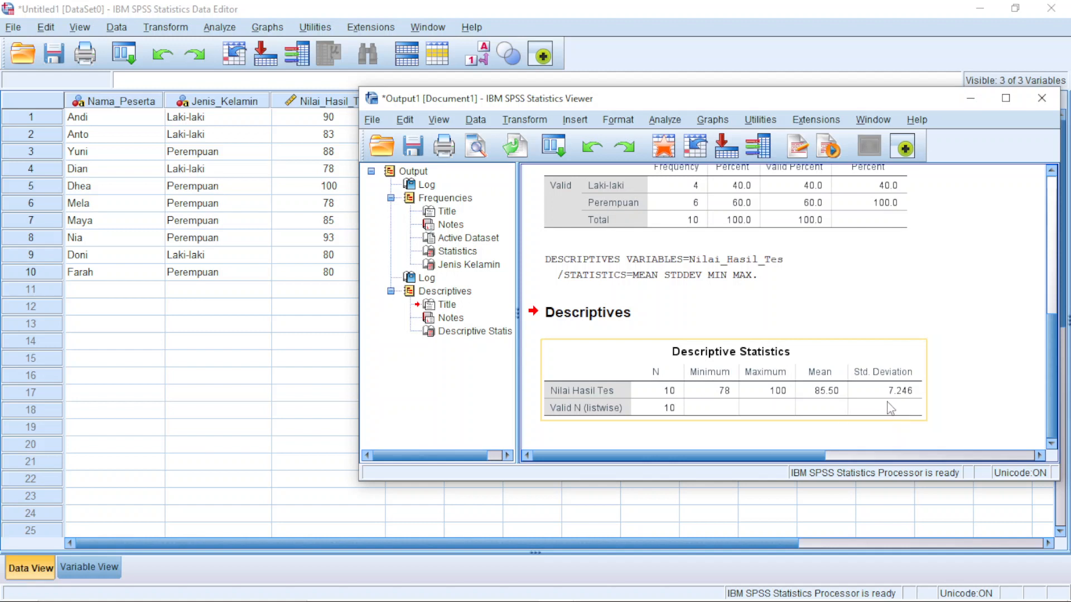
click(971, 99)
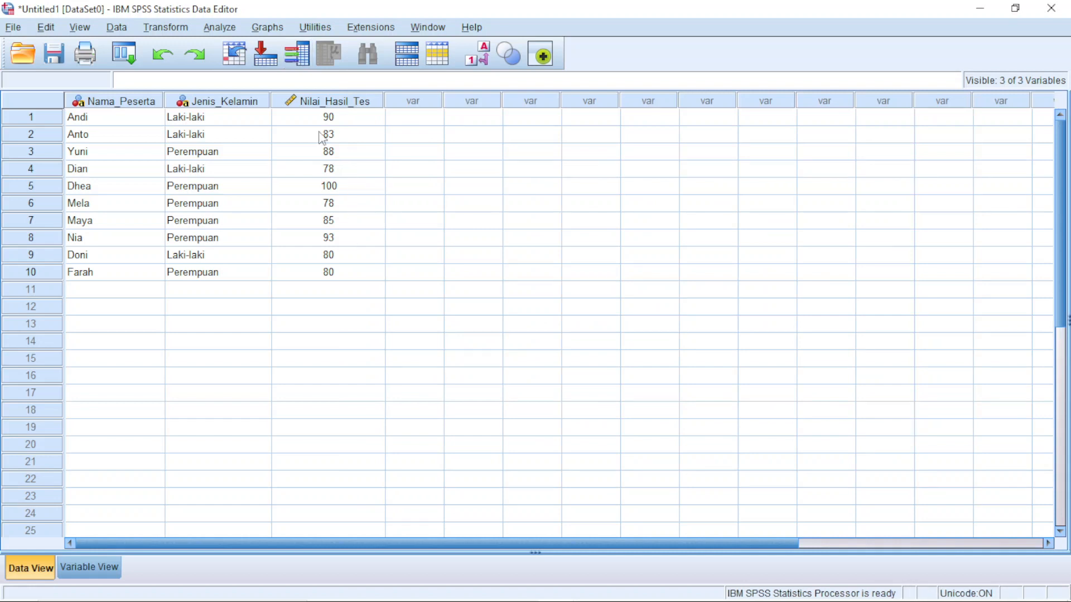
Step: Create a simple legacy bar chart summarizing groups of cases, with N of cases as bars and Nilai Hasil Tes on the category axis
click(271, 31)
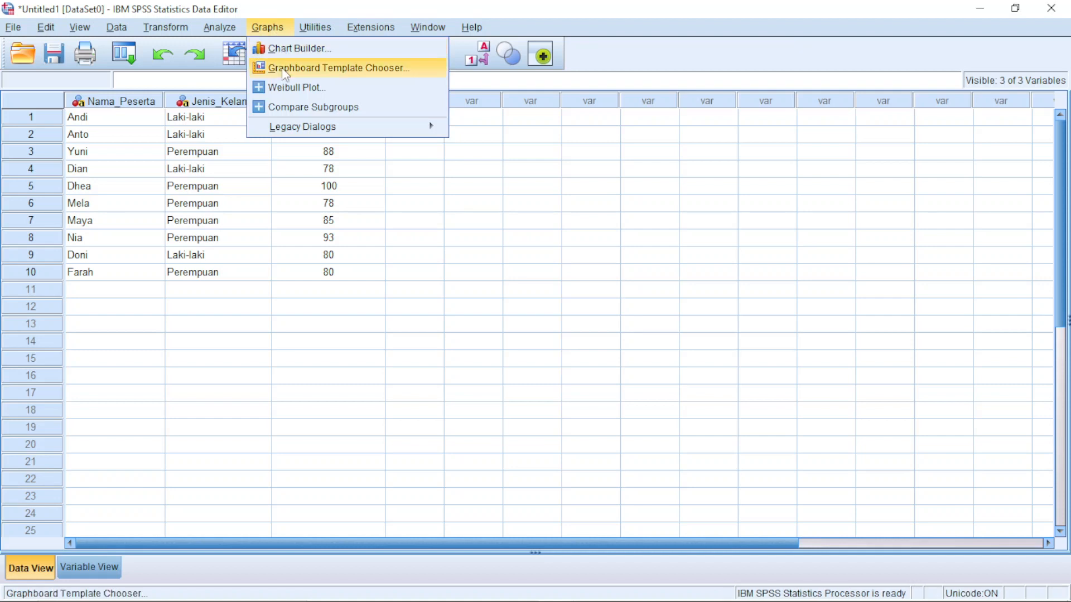
mouse_move(292, 134)
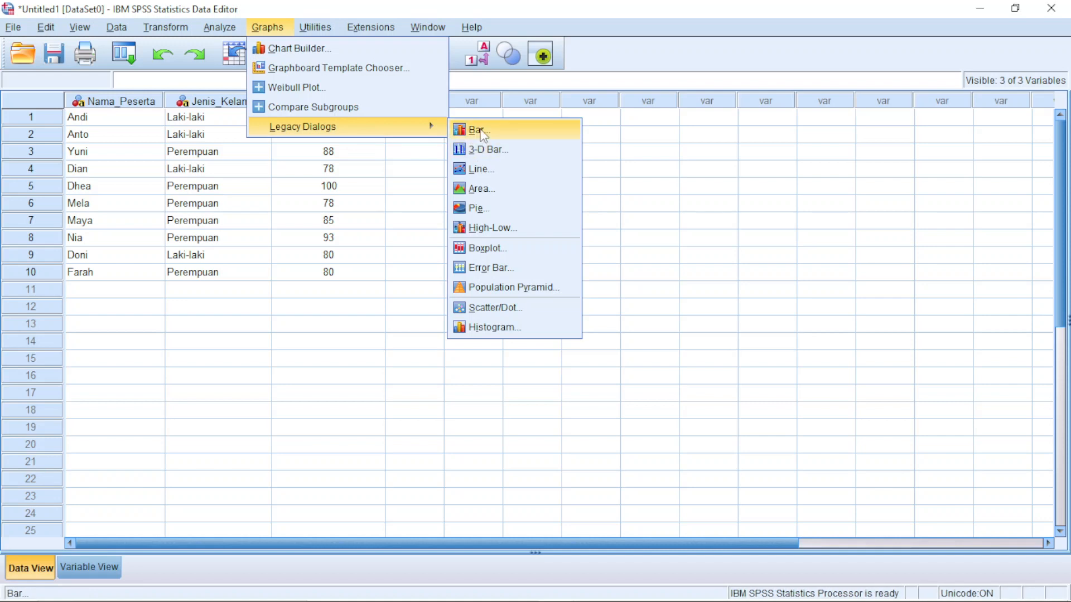
click(477, 130)
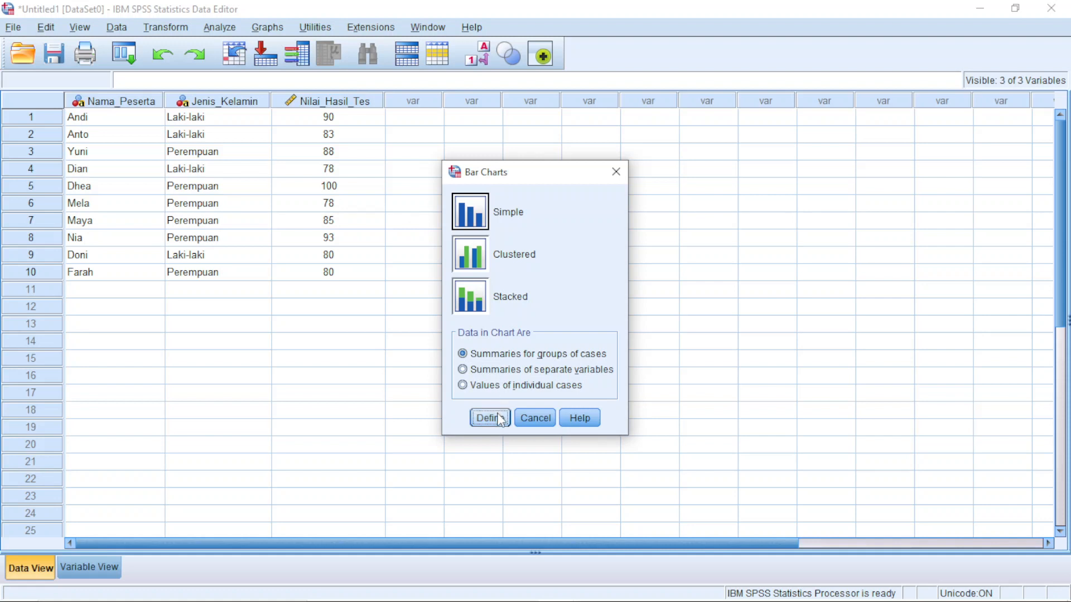
click(488, 418)
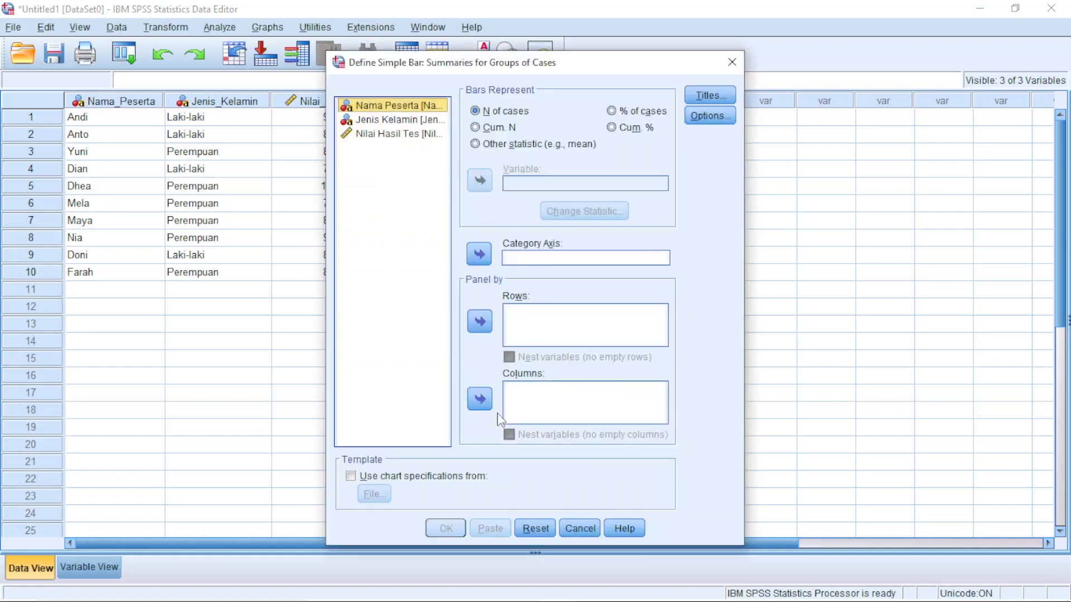
click(397, 134)
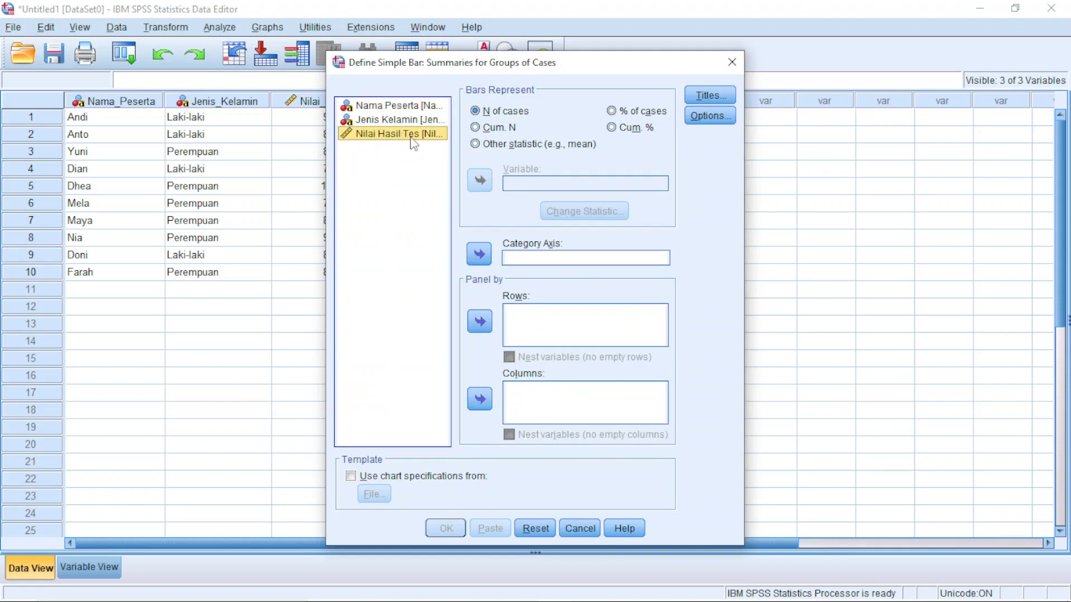
click(480, 258)
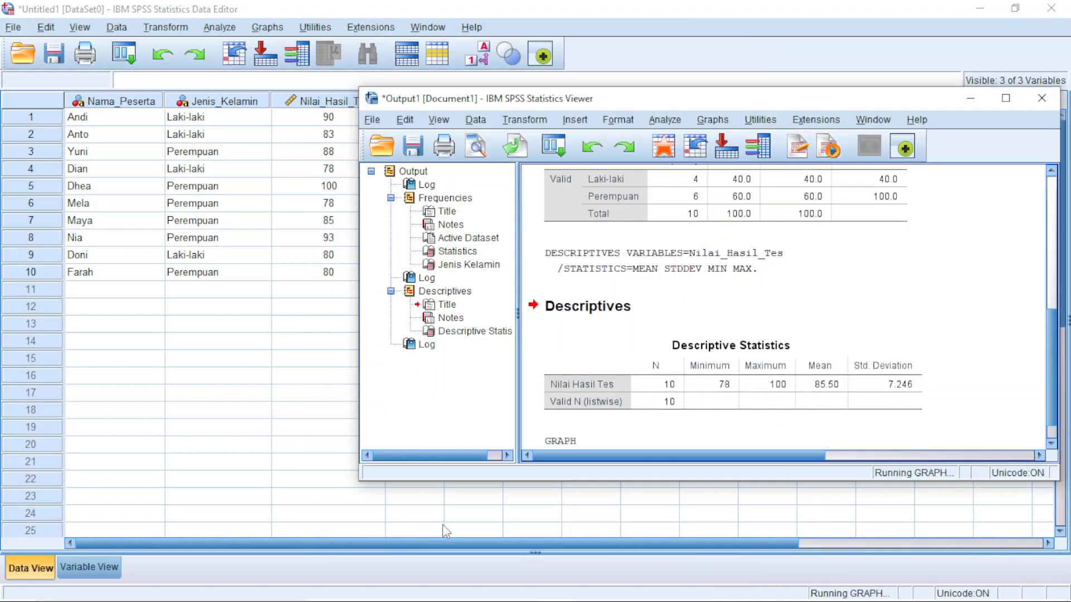
click(446, 529)
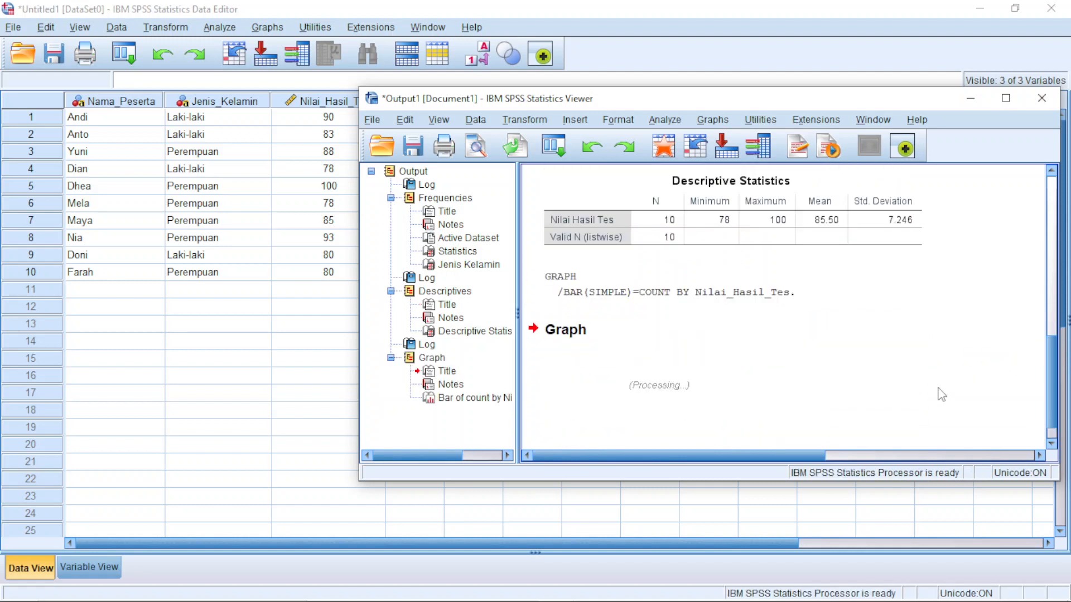
Step: Maximize the output window and view the whole bar chart of Nilai Hasil Tes
scroll(1054, 342, down, 1)
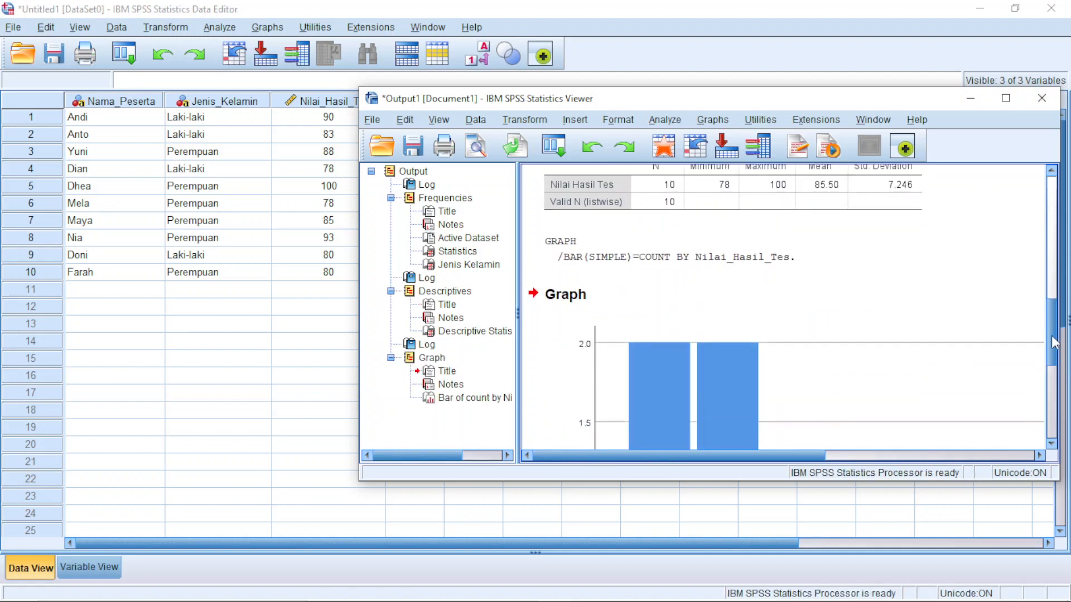
scroll(1054, 343, down, 8)
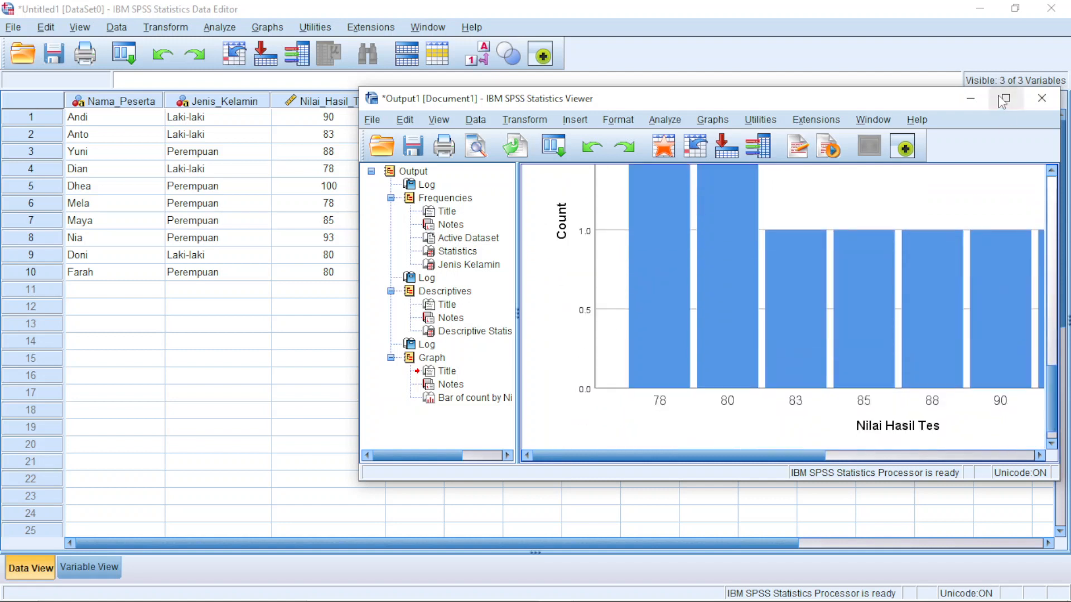
click(1004, 100)
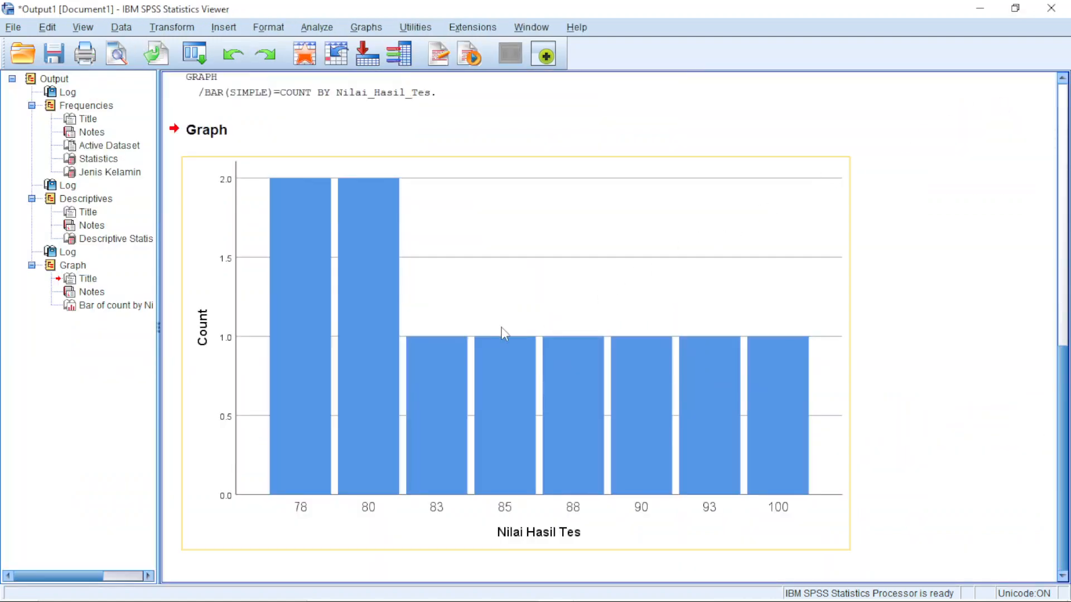